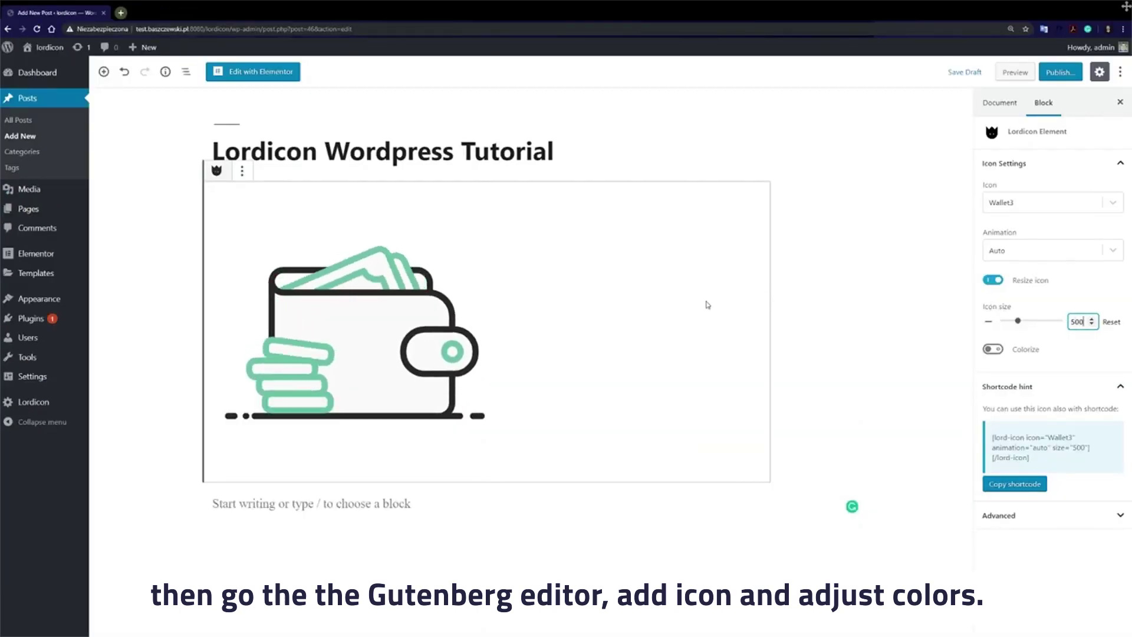
- Turn on colorizing for the Wallet3 icon and adjust Color 1 and Color 3 with custom colors
left_click(992, 349)
left_click(1053, 413)
left_click_drag(1047, 516, 1065, 517)
left_click(917, 358)
scroll(1050, 412, "down", 2)
left_click(1069, 481)
left_click(1031, 581)
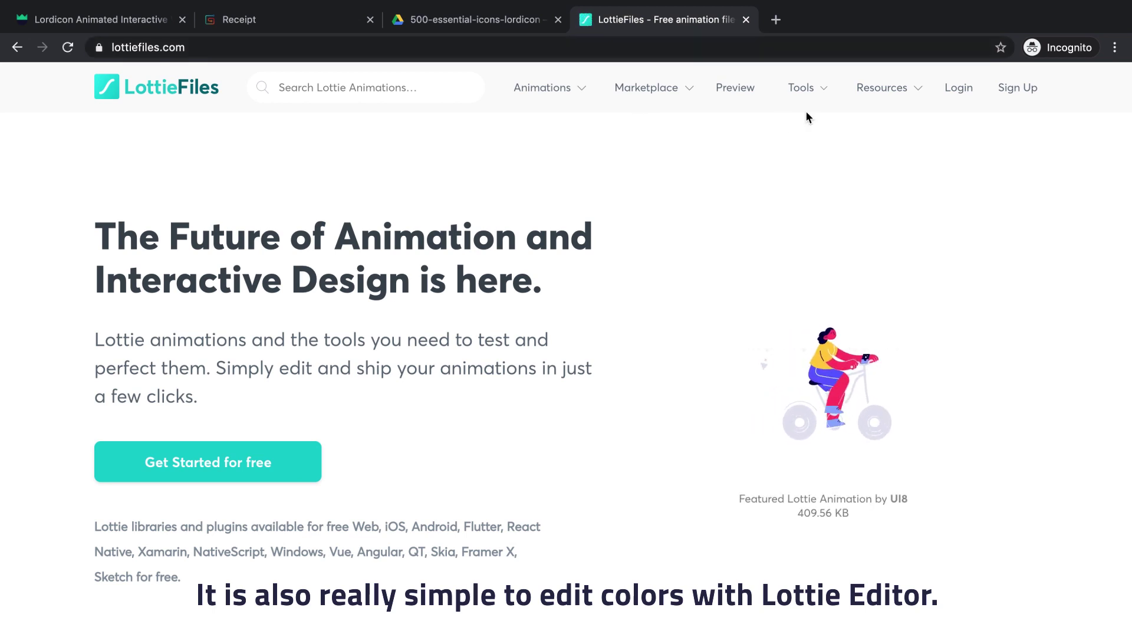
- Open the LottieFiles Lottie Editor and load 63-home-outline.json from the 63-home folder
mouse_move(816, 88)
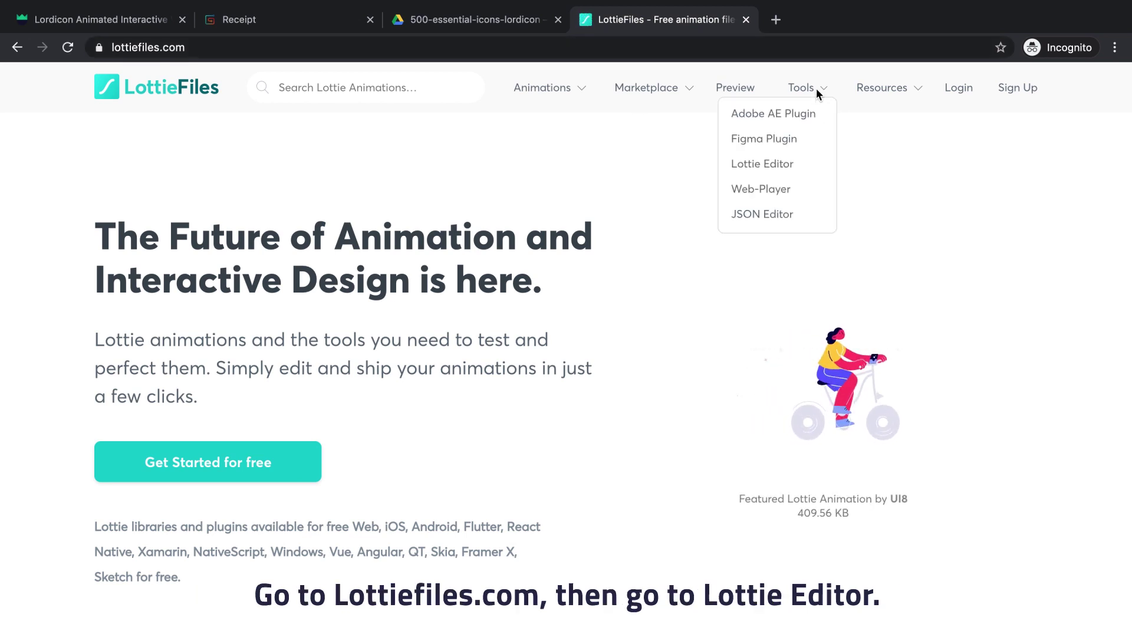
left_click(785, 171)
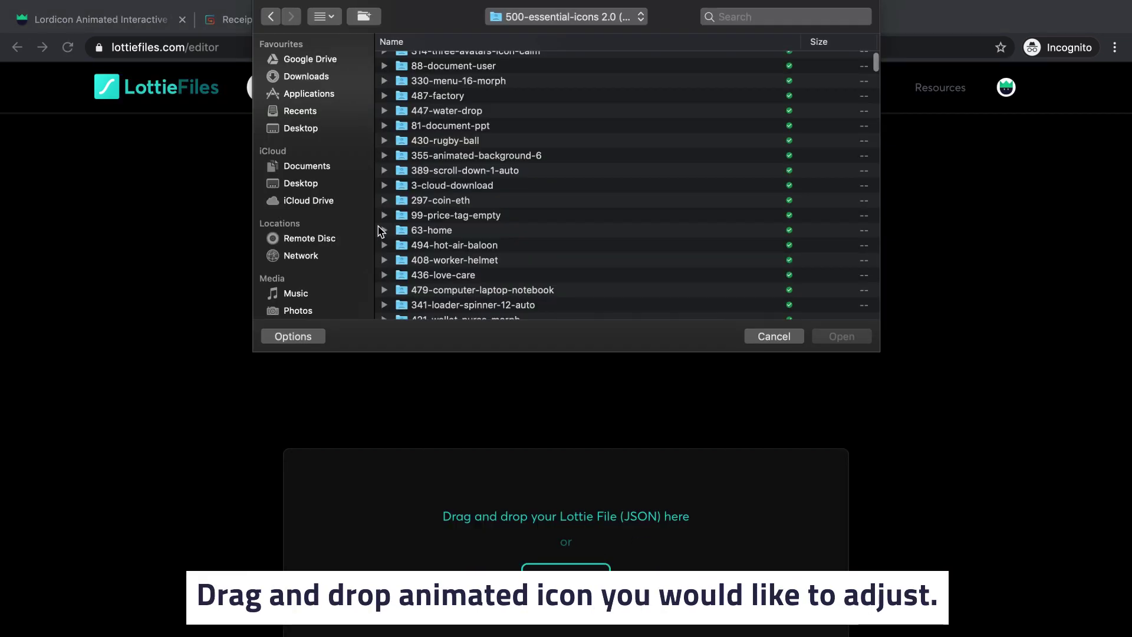
left_click(384, 230)
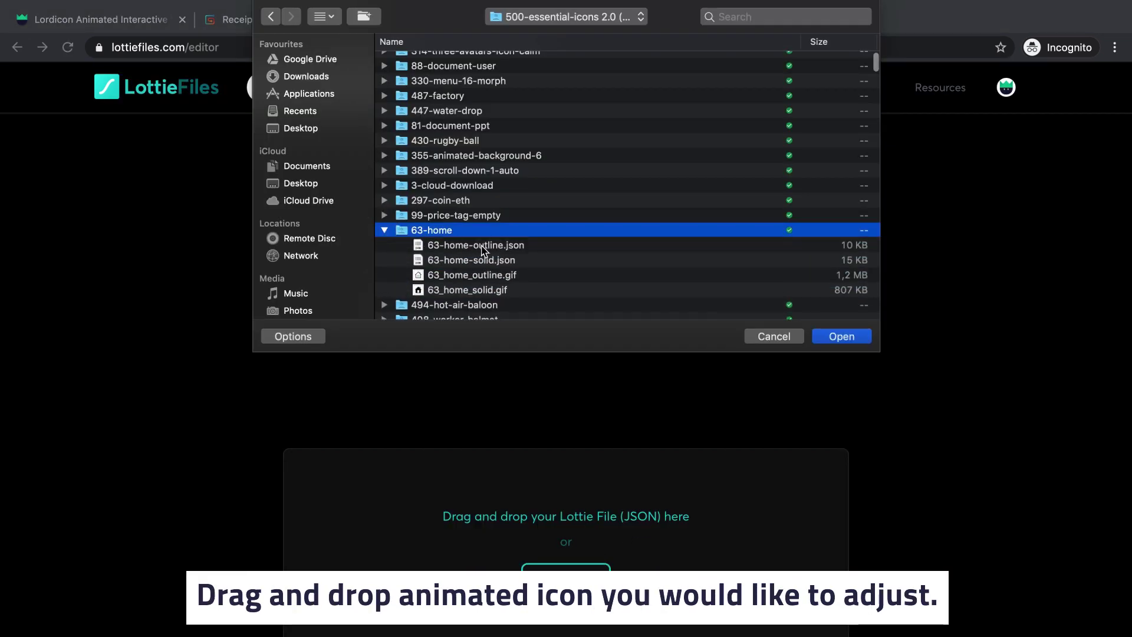
left_click(490, 248)
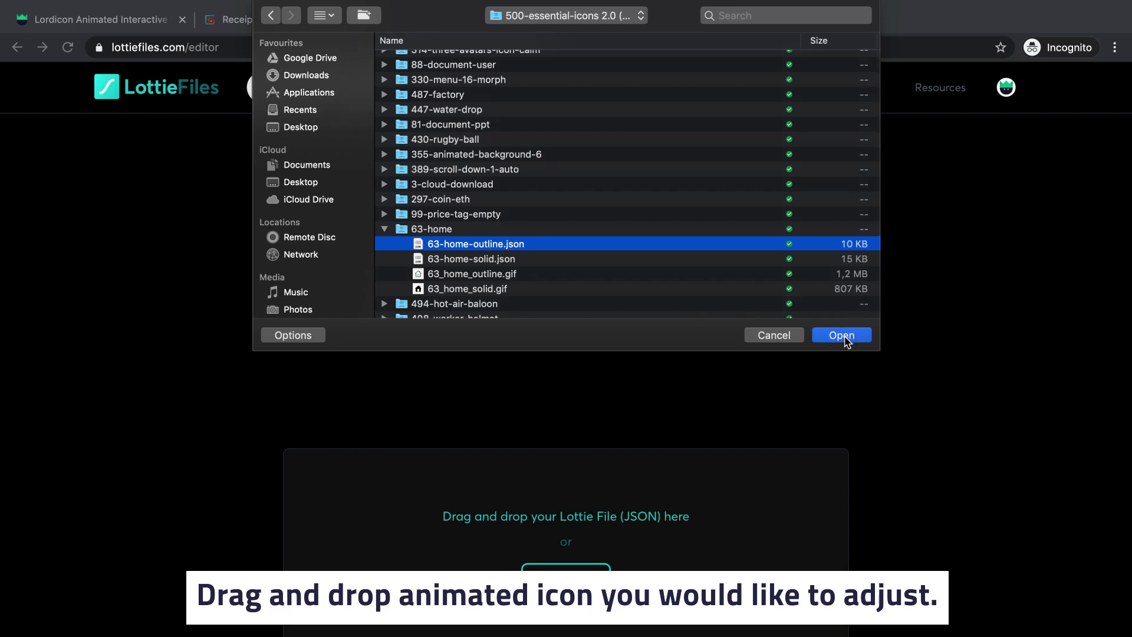
left_click(841, 336)
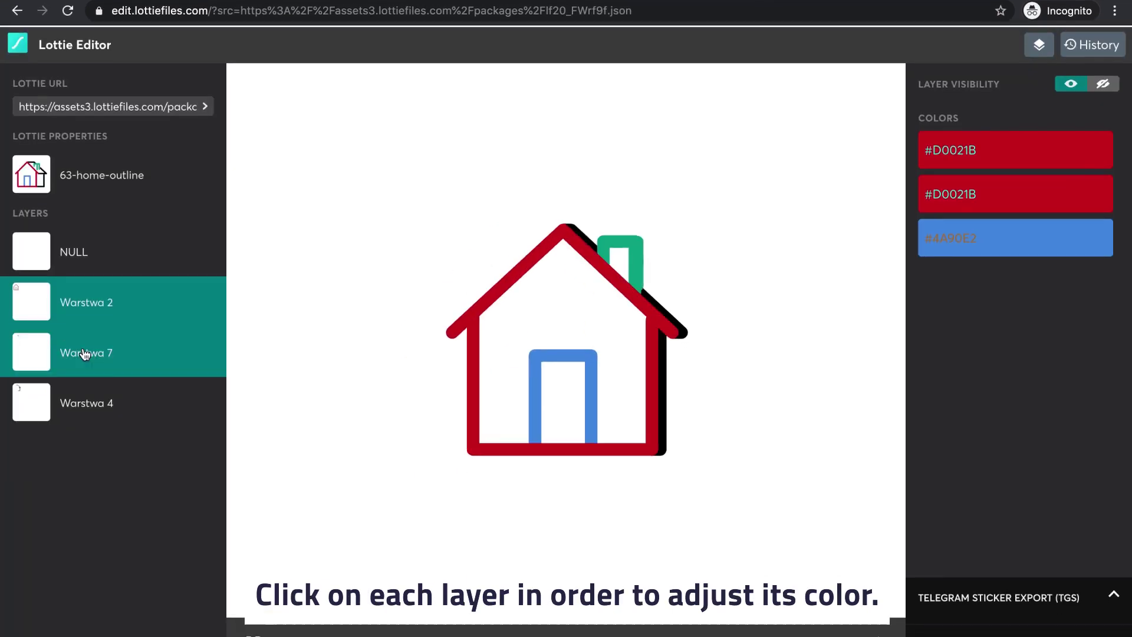
- Change the black color of layer Warstwa 4 to red #D0021B and download the icon as Lottie JSON
left_click(978, 239)
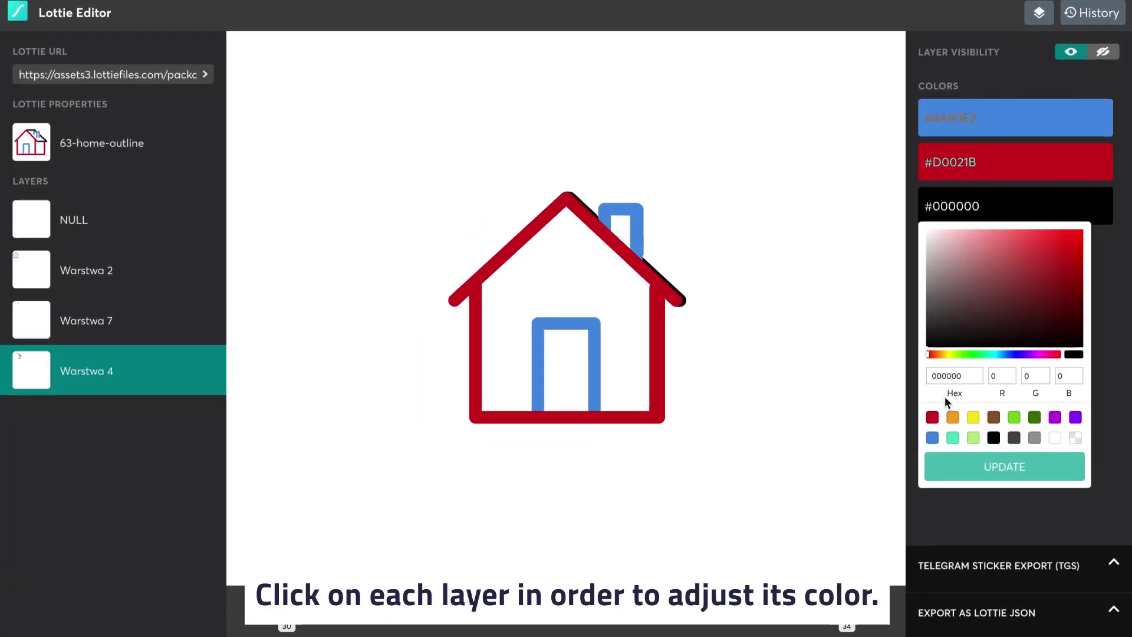
left_click(932, 417)
left_click(990, 467)
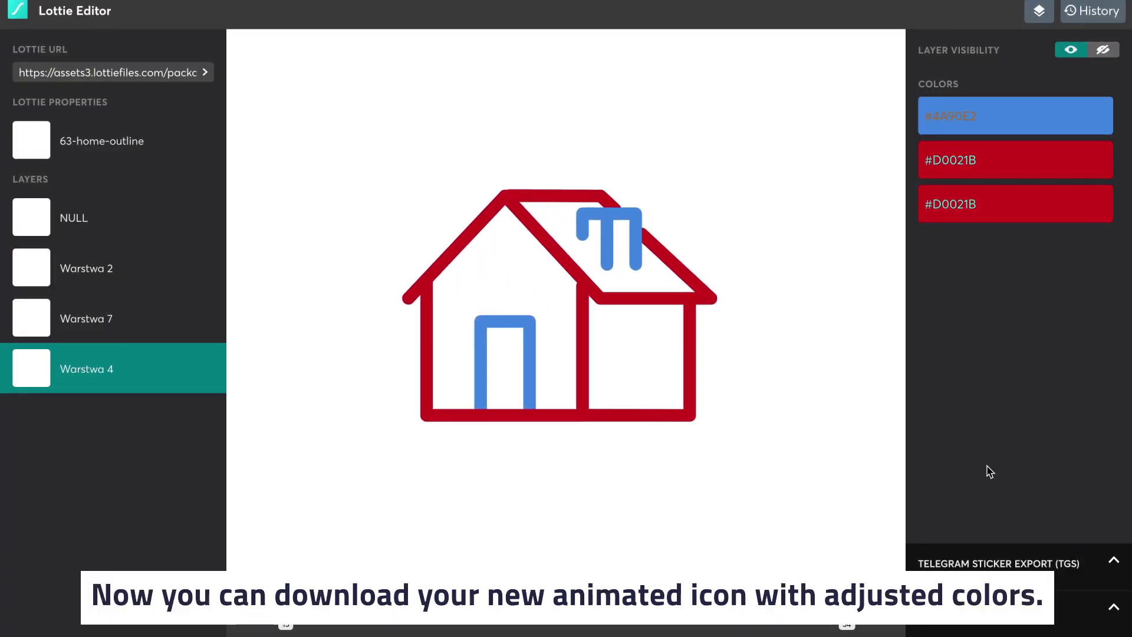
left_click(1034, 619)
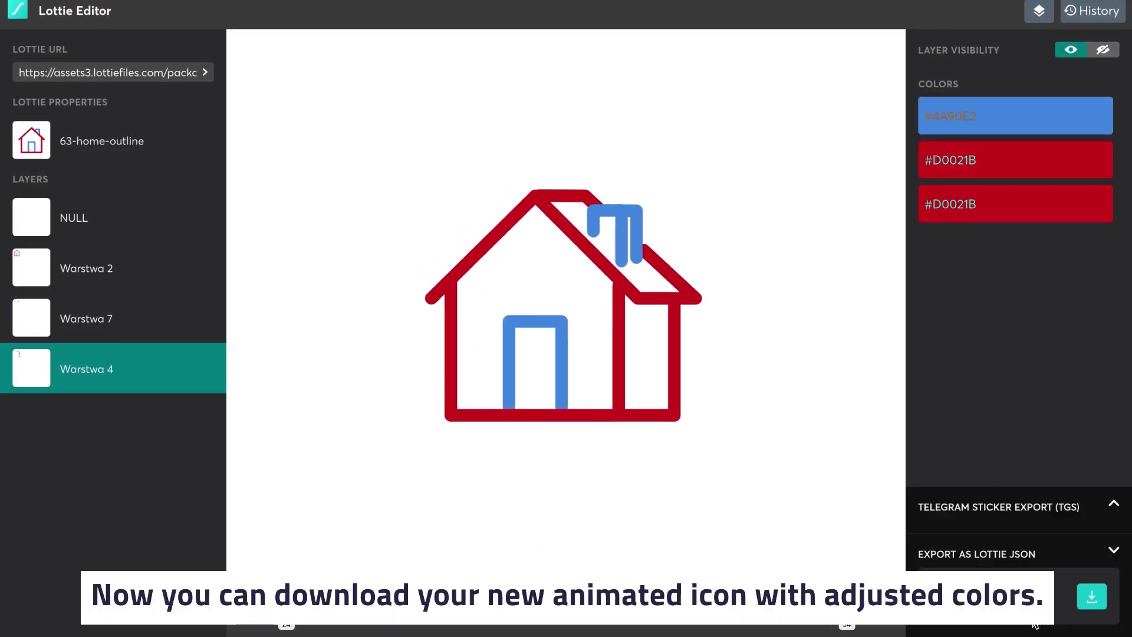
left_click(1092, 596)
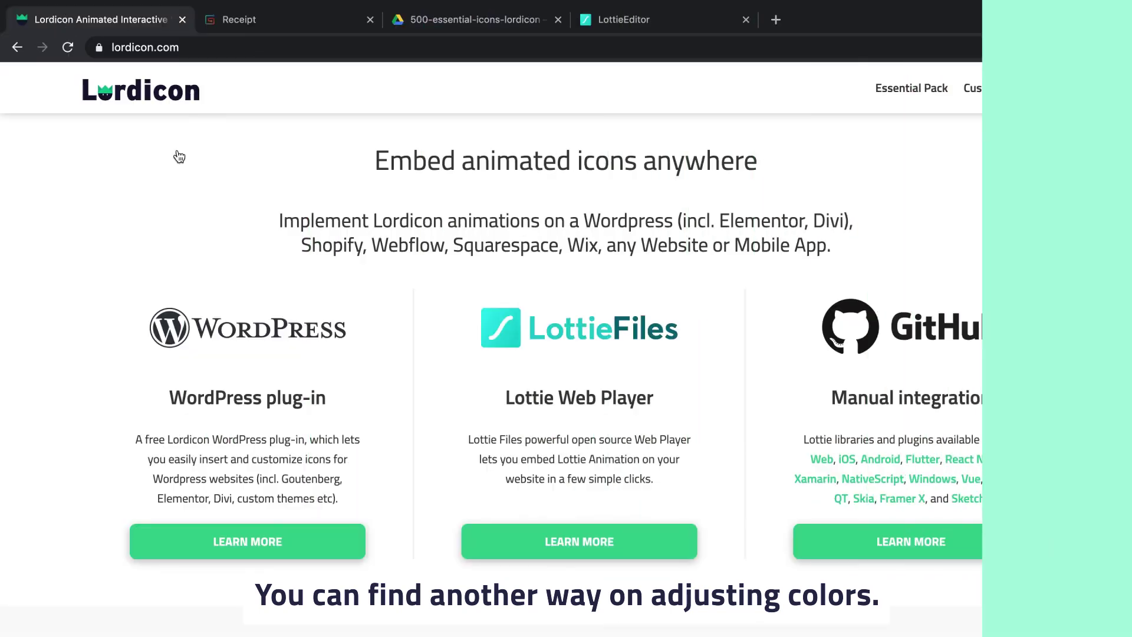
- Open the lord-icon-element GitHub repository from Lordicon's Manual integration section, look through its file list and return
left_click(932, 555)
scroll(667, 542, "down", 5)
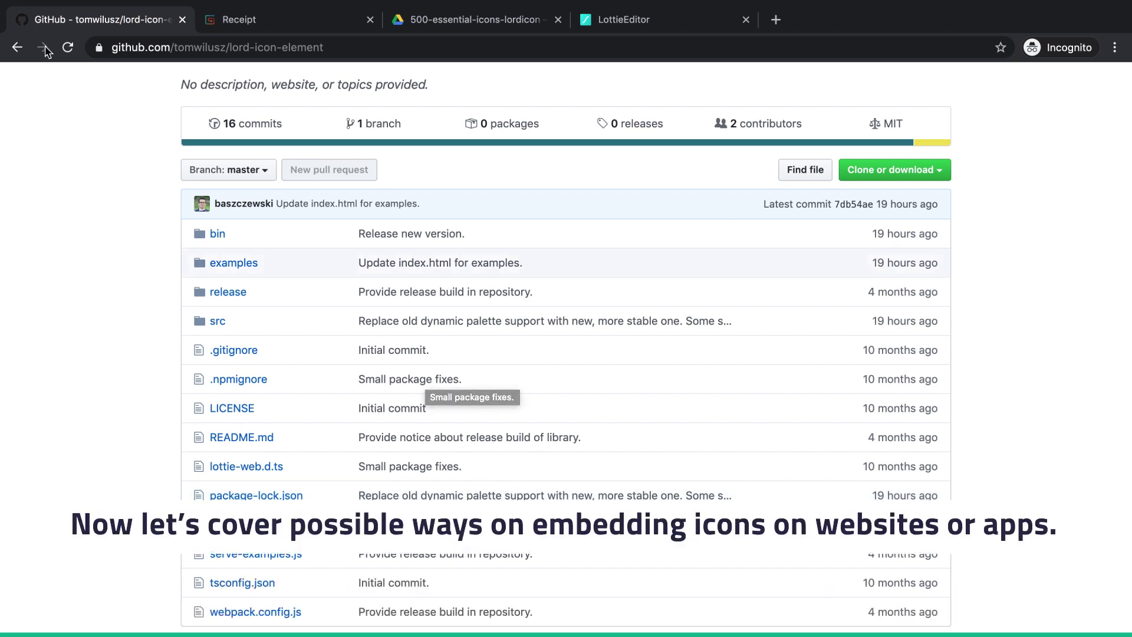
left_click(17, 51)
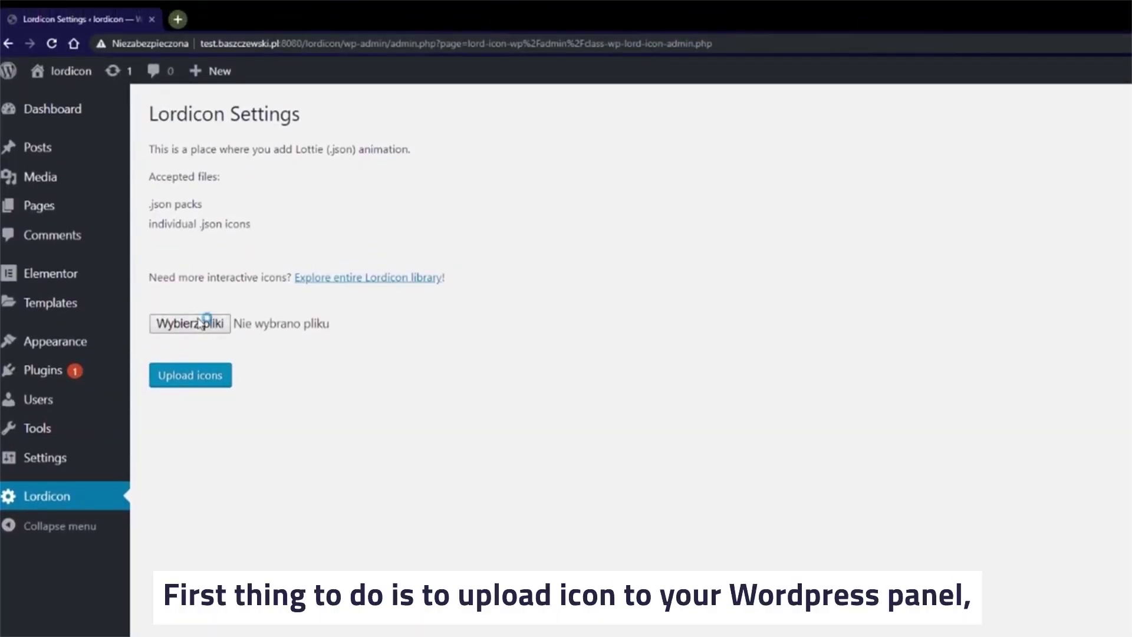
- Upload the Wallet2 JSON icon in the WordPress Lordicon Settings
left_click(199, 323)
left_click(717, 129)
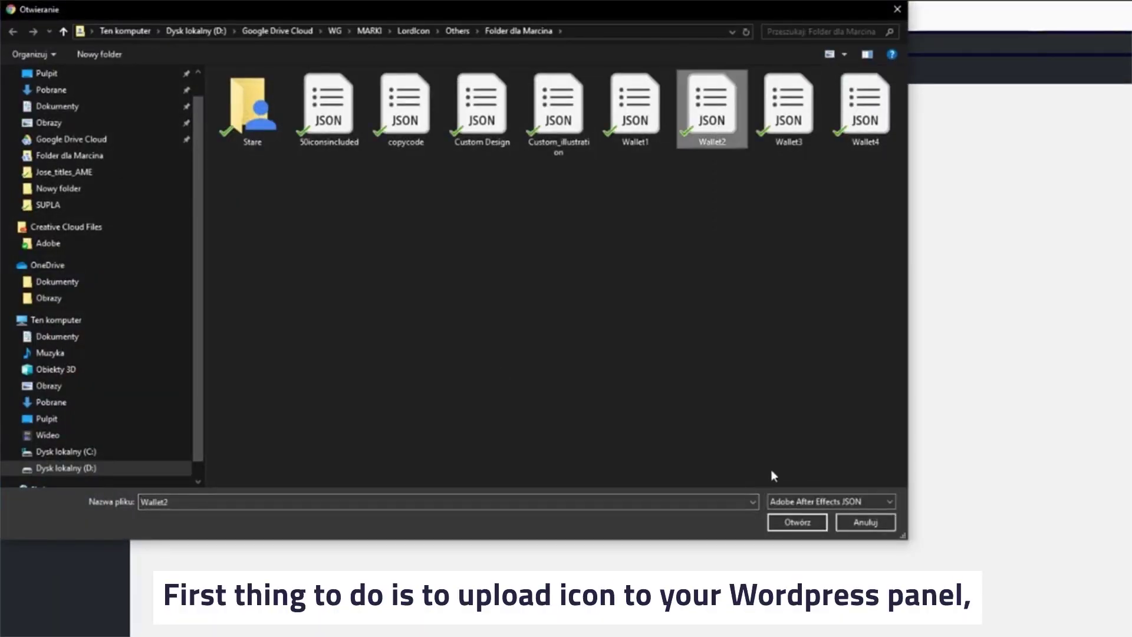
left_click(790, 524)
left_click(199, 387)
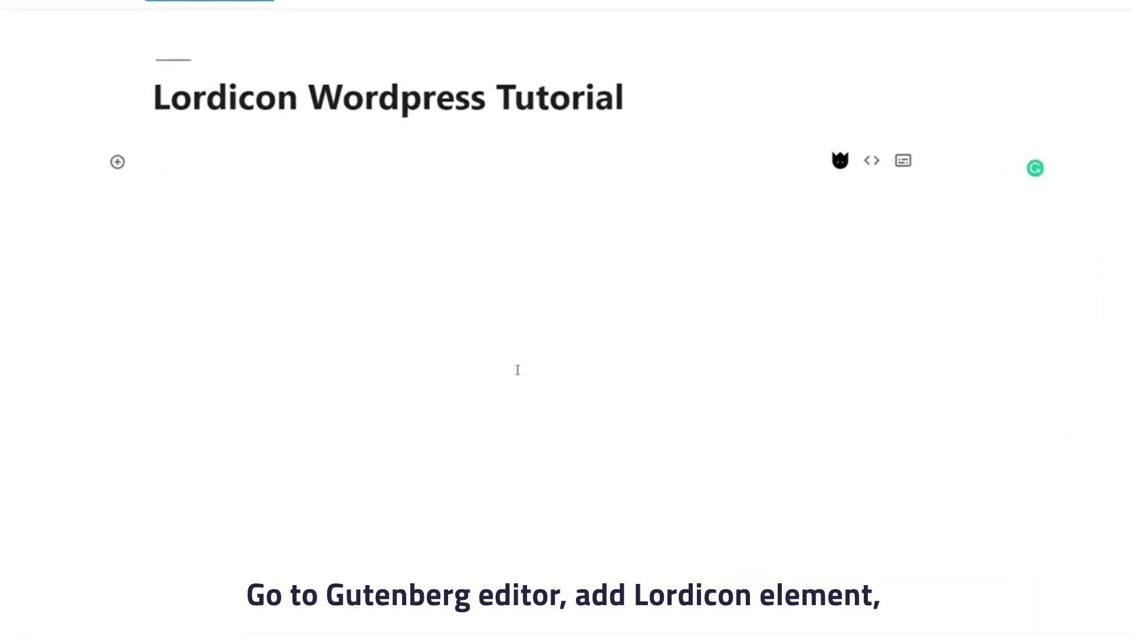
- Insert a Lordicon Element block below the title of the Lordicon Wordpress Tutorial post
left_click(122, 165)
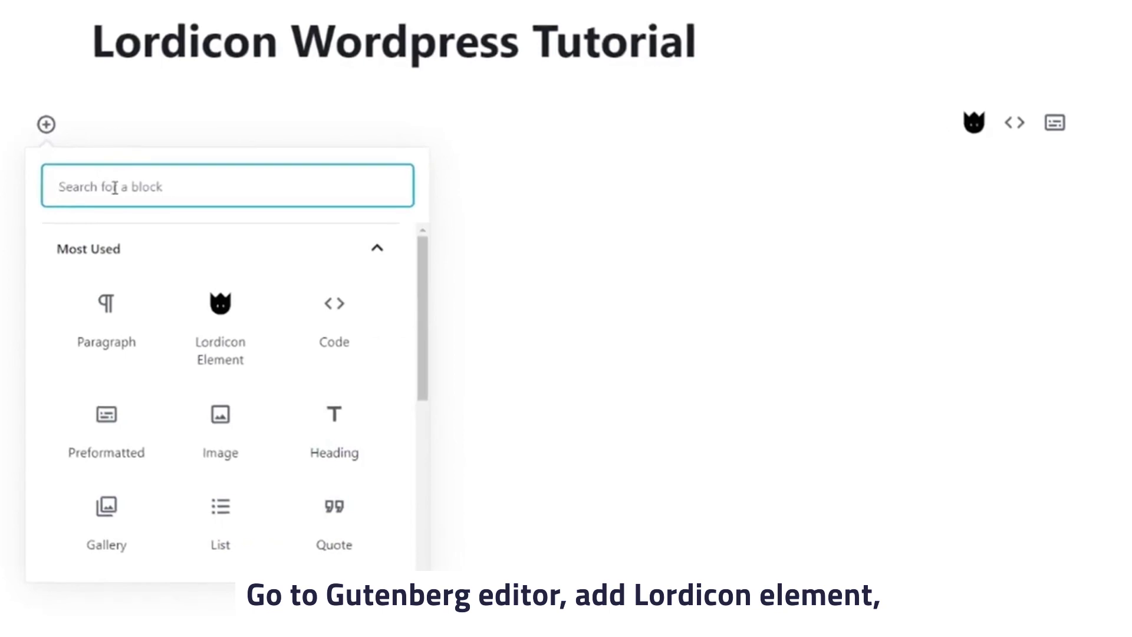
type("lord")
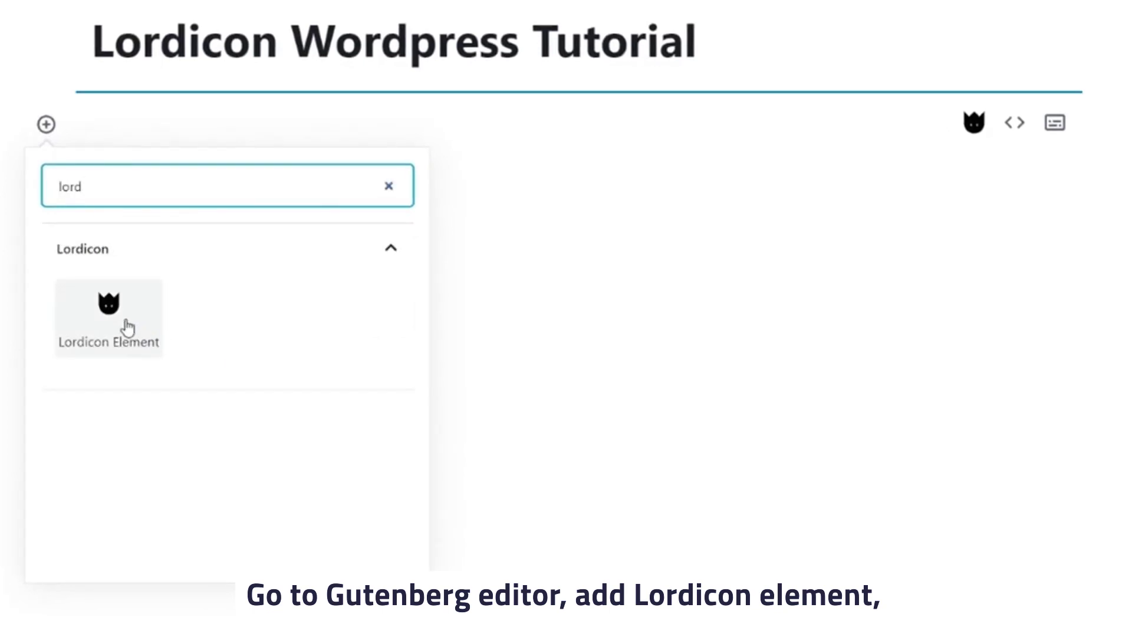
left_click(128, 328)
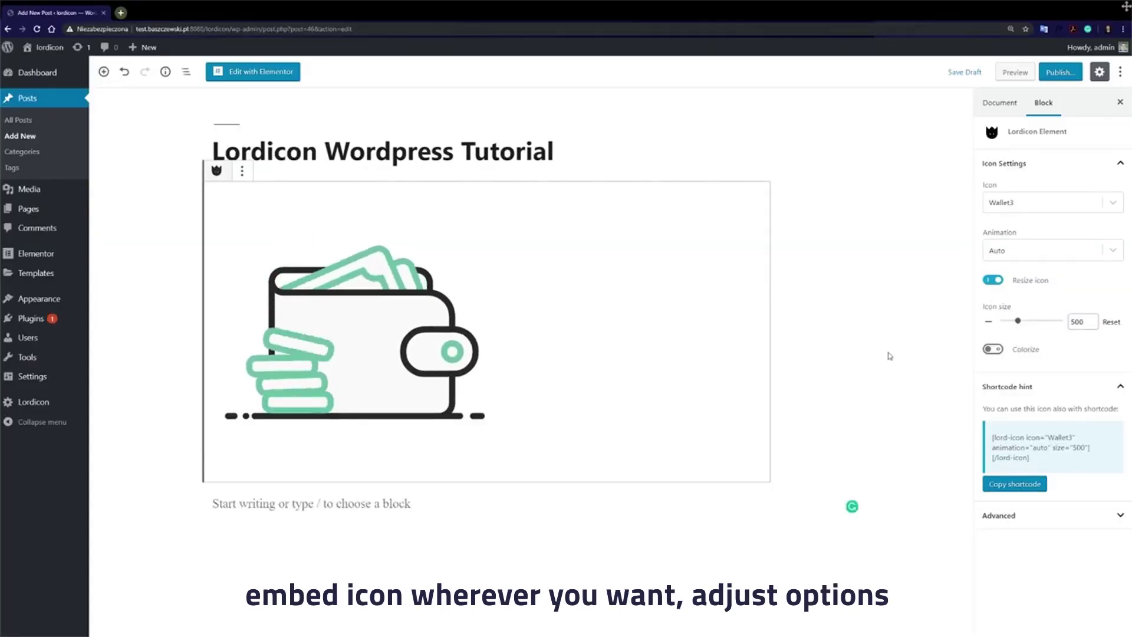
- Turn on colorizing for the wallet icon and set Color 1 to red and Color 3 to a custom dark navy
left_click(994, 349)
left_click(1059, 413)
left_click_drag(1051, 519, 1065, 518)
left_click(1036, 437)
left_click(915, 352)
scroll(1049, 354, "down", 3)
left_click(1061, 475)
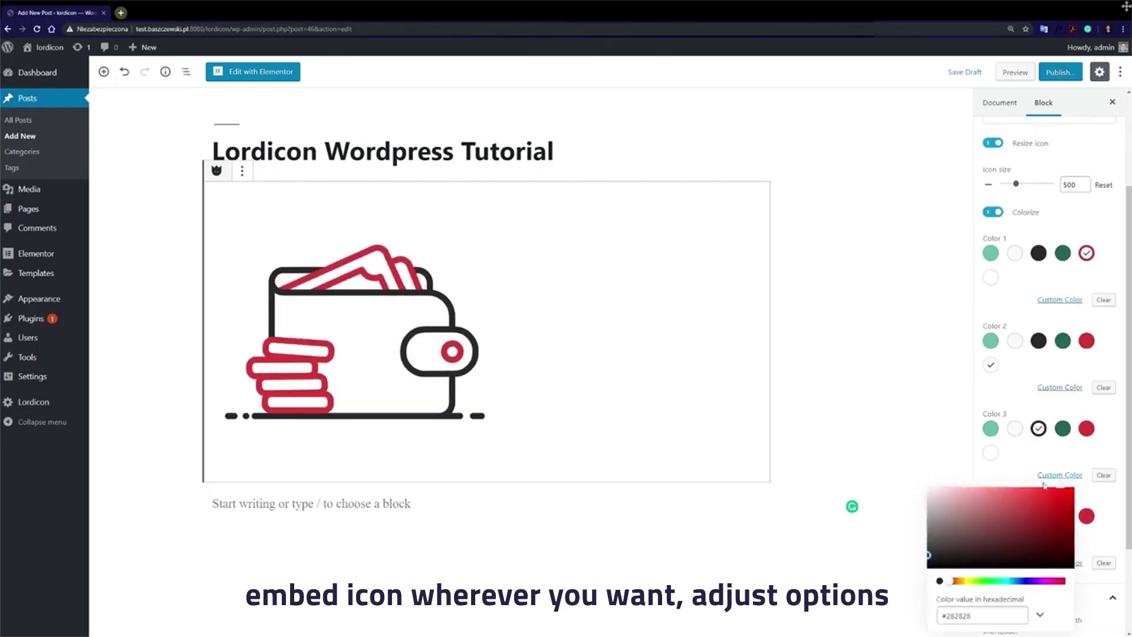
left_click(1030, 582)
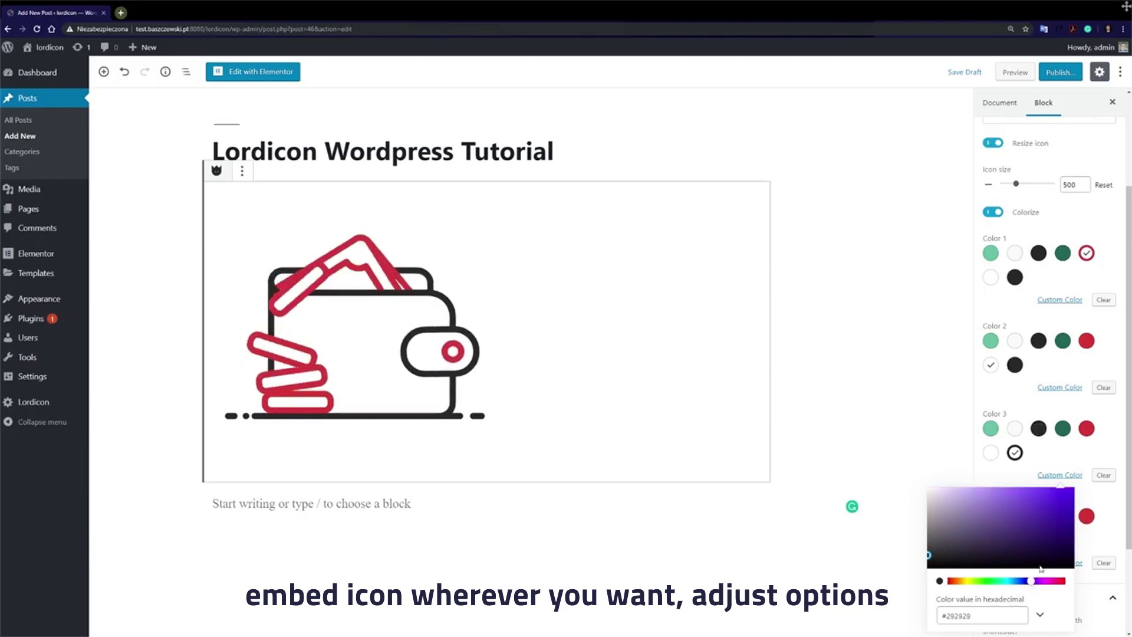
- Copy the recolored wallet icon's full shortcode from the Shortcode hint section
scroll(1053, 554, "down", 2)
left_click(990, 536)
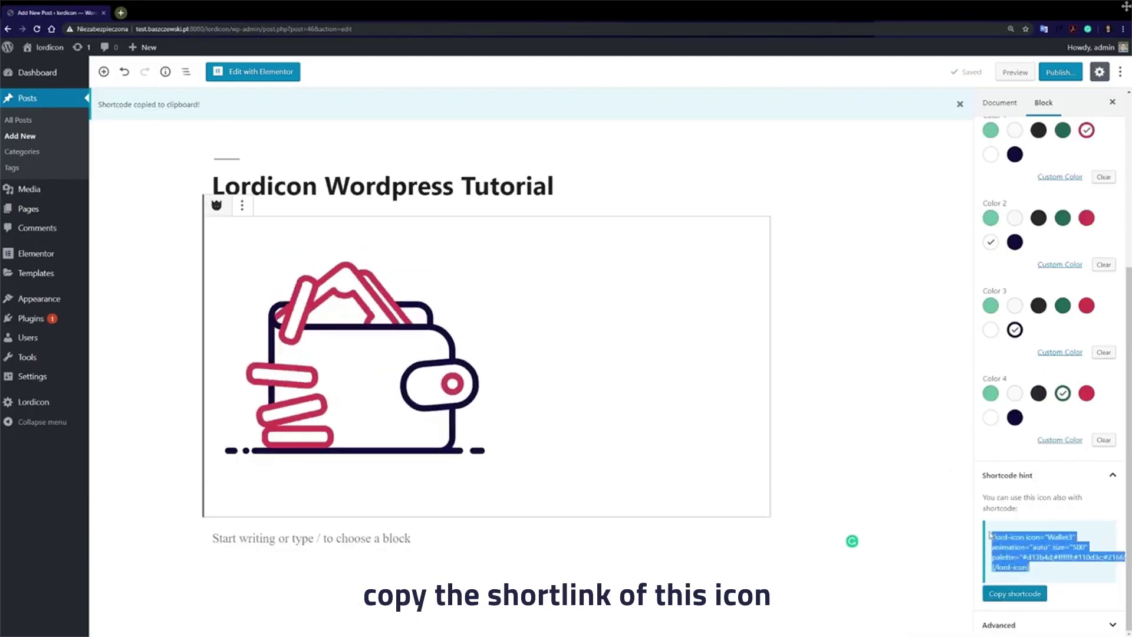
right_click(1047, 562)
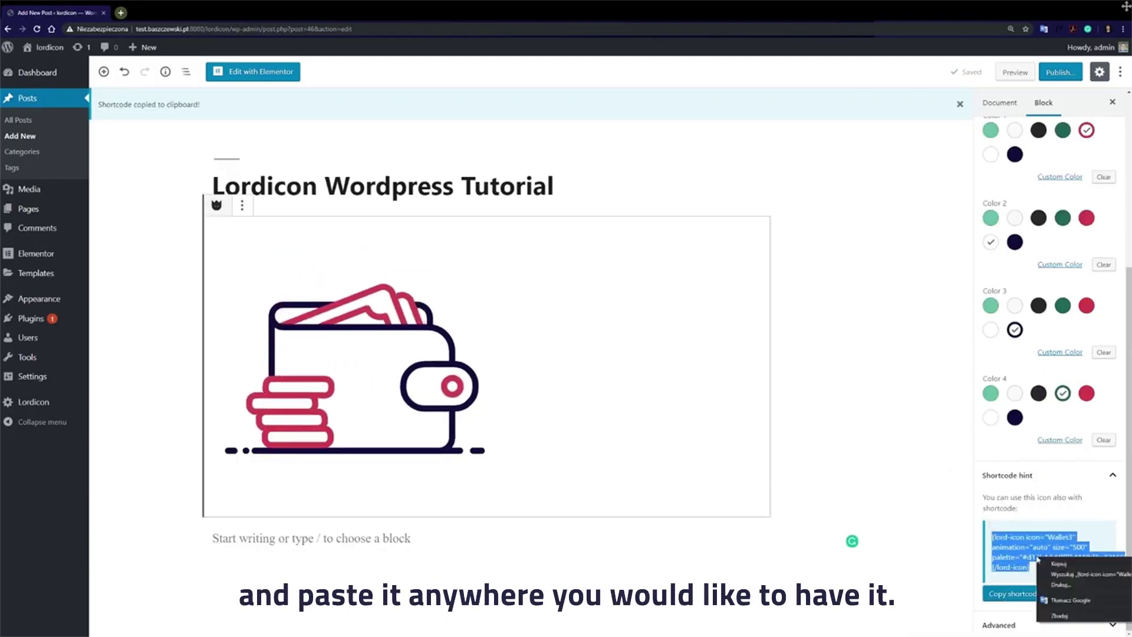
left_click(1056, 563)
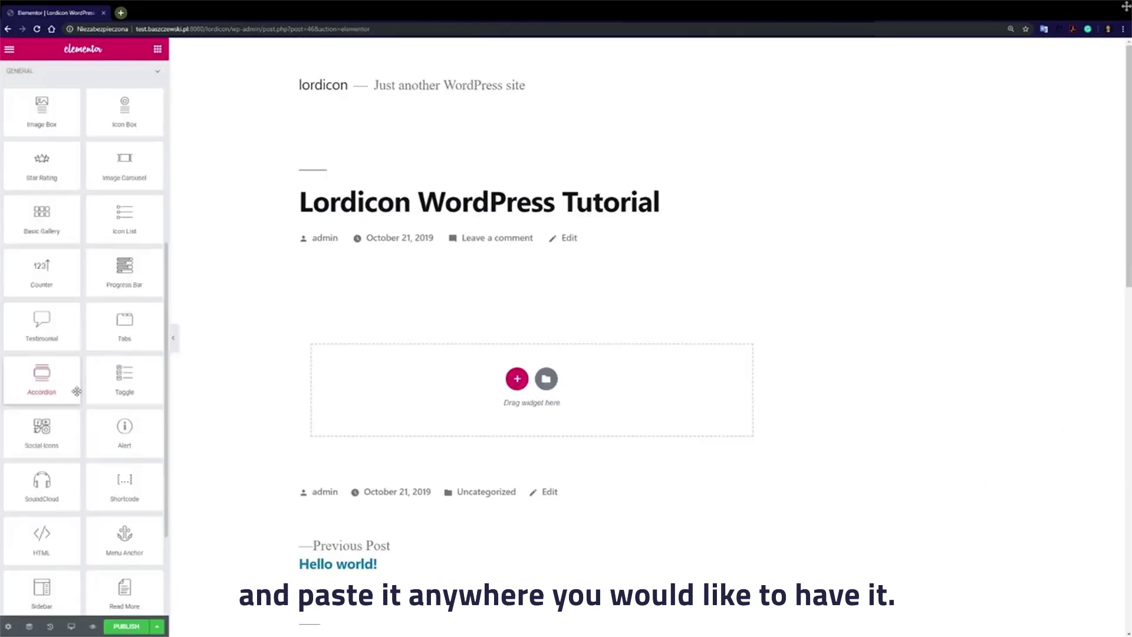
- Add a Shortcode widget to the page in Elementor and paste the copied wallet icon shortcode into it
scroll(76, 391, "down", 2)
left_click_drag(131, 374, 250, 373)
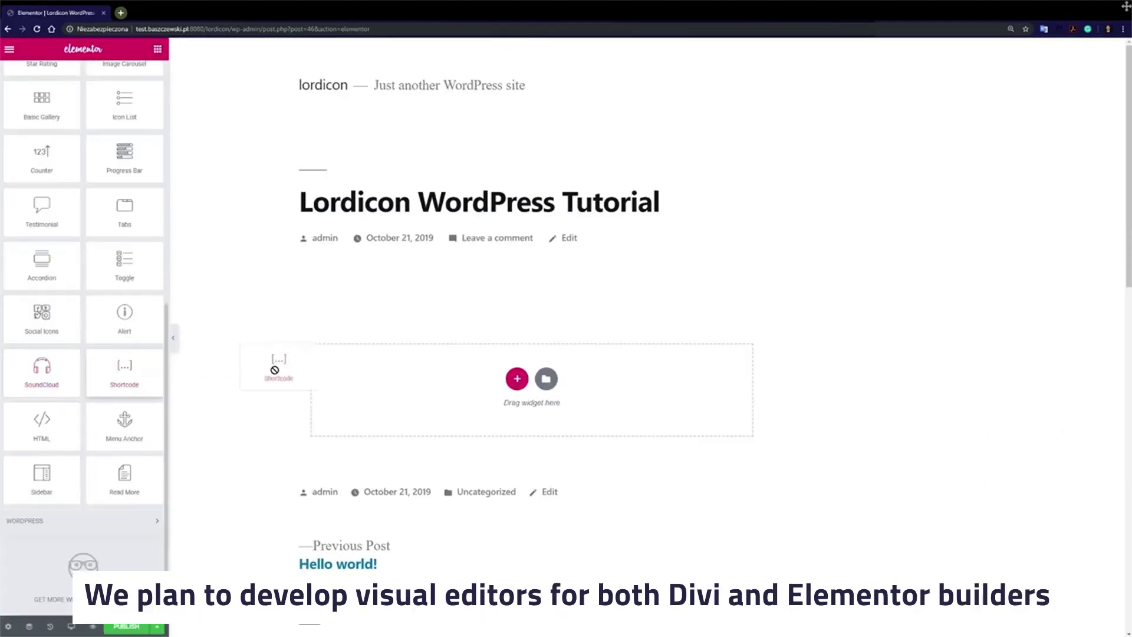
left_click_drag(416, 372, 415, 375)
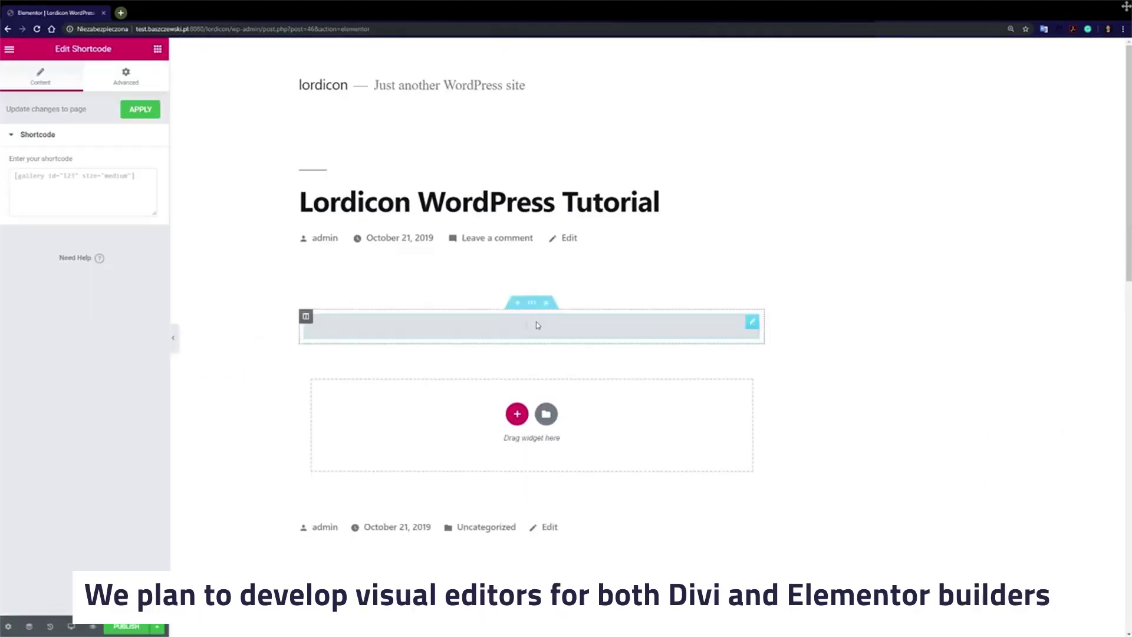
left_click(61, 199)
key("ctrl+v")
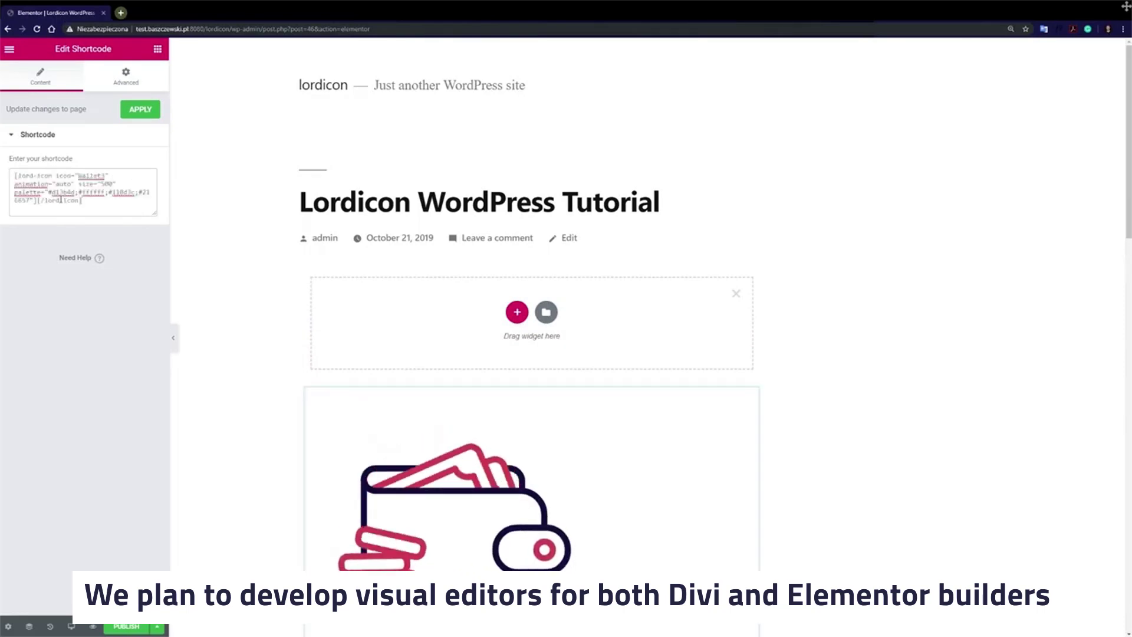
scroll(444, 459, "down", 1)
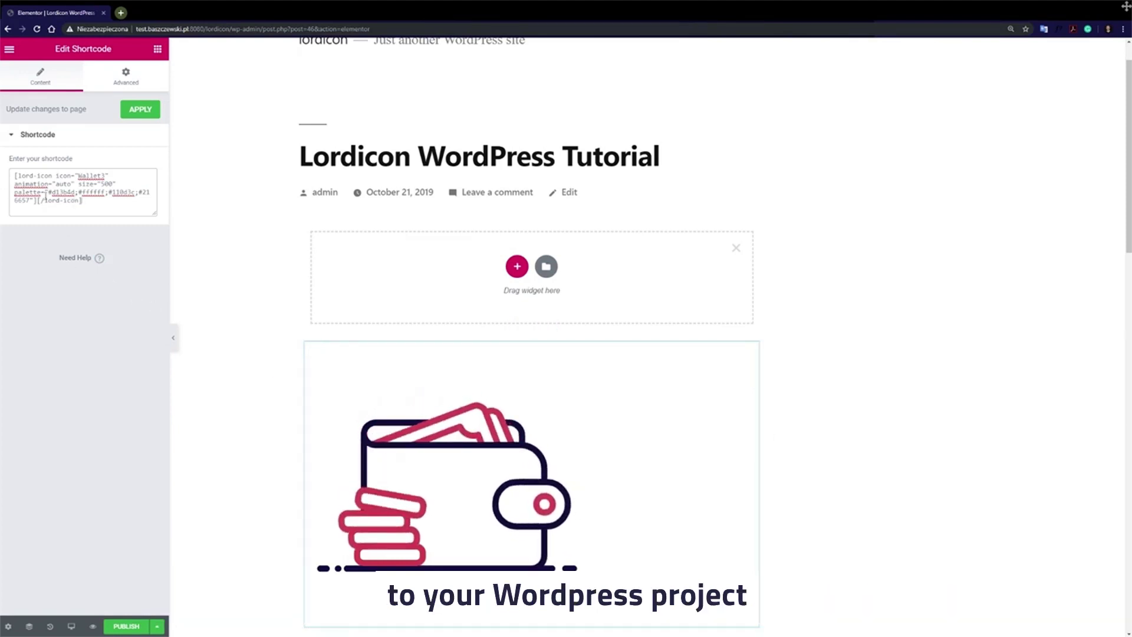
double_click(70, 183)
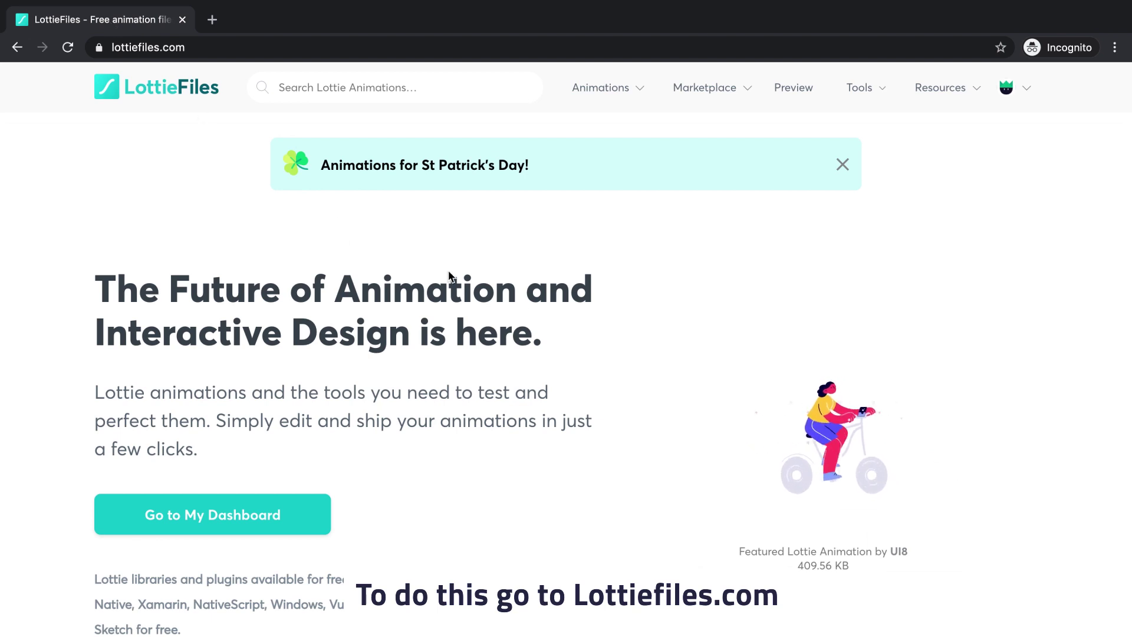
- Open the LottieFiles account dashboard and upload the red and blue home icon JSON as a new Lottie
mouse_move(871, 93)
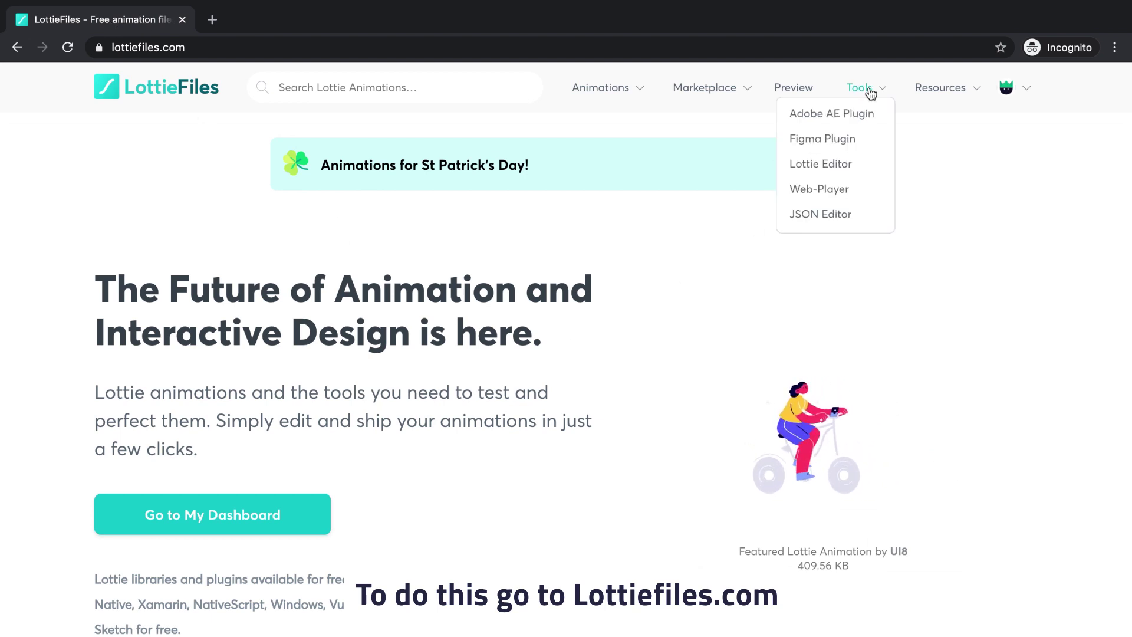
left_click(1030, 90)
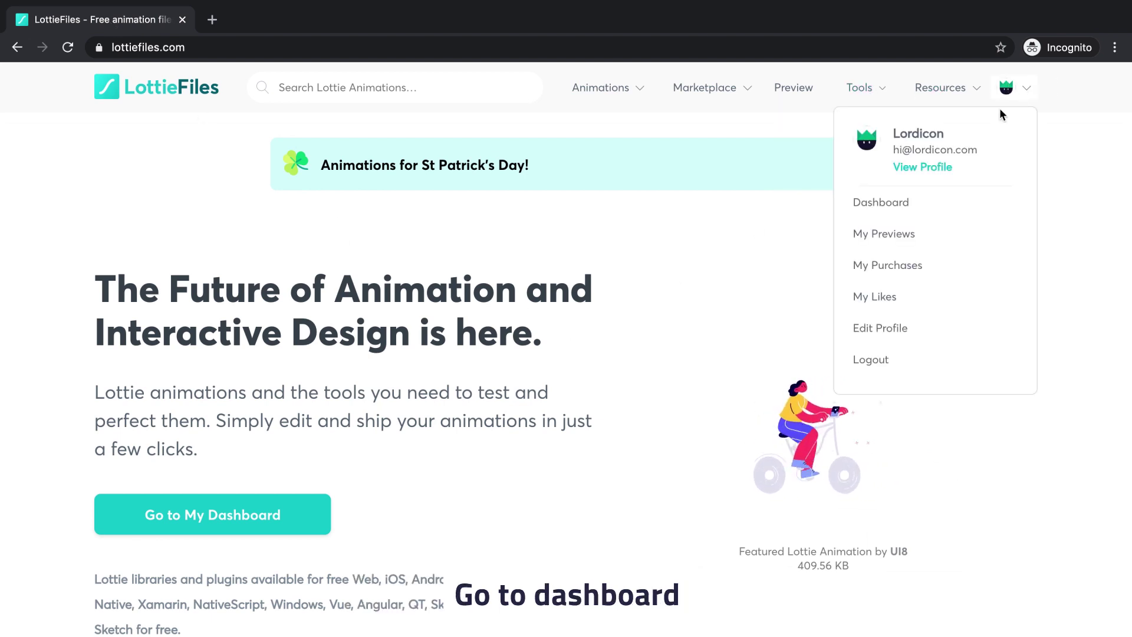
left_click(887, 206)
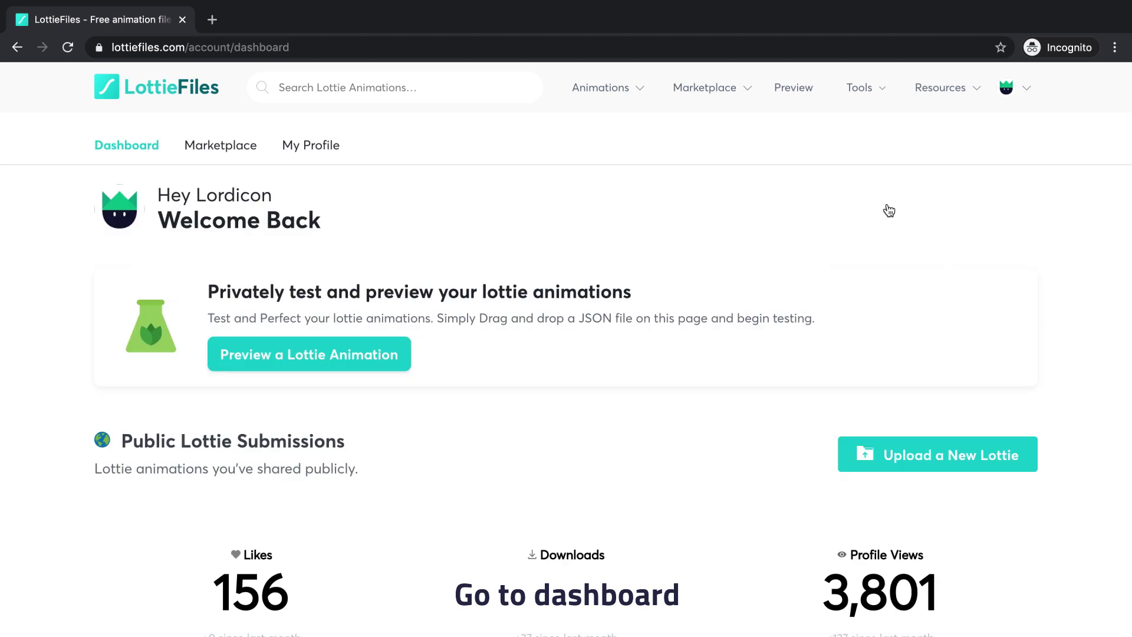
left_click(934, 466)
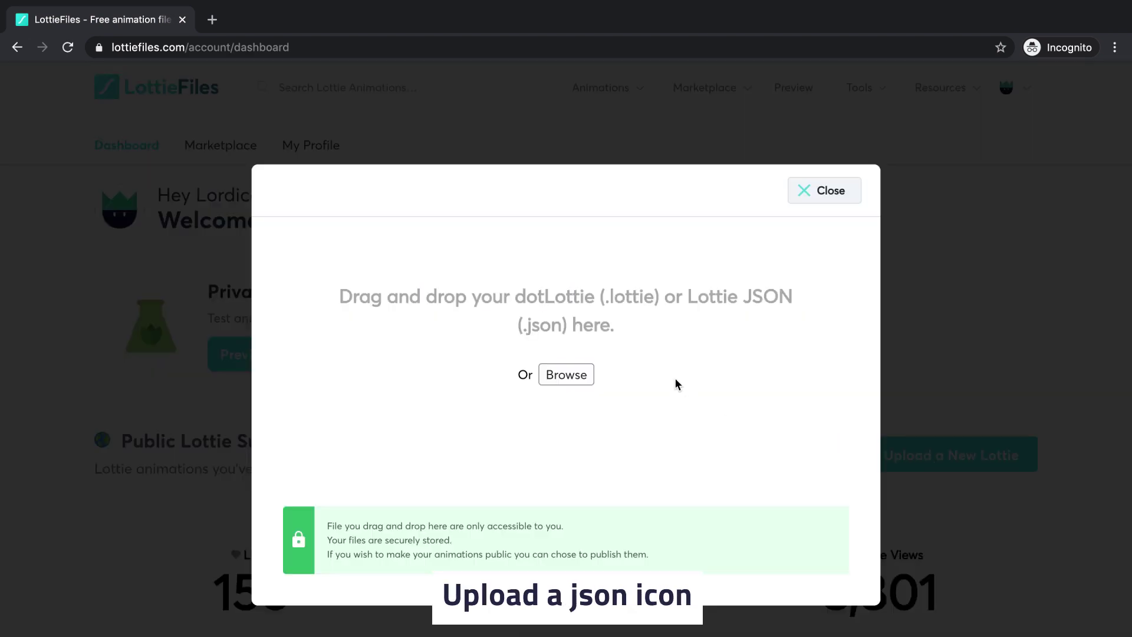
left_click_drag(737, 631, 533, 336)
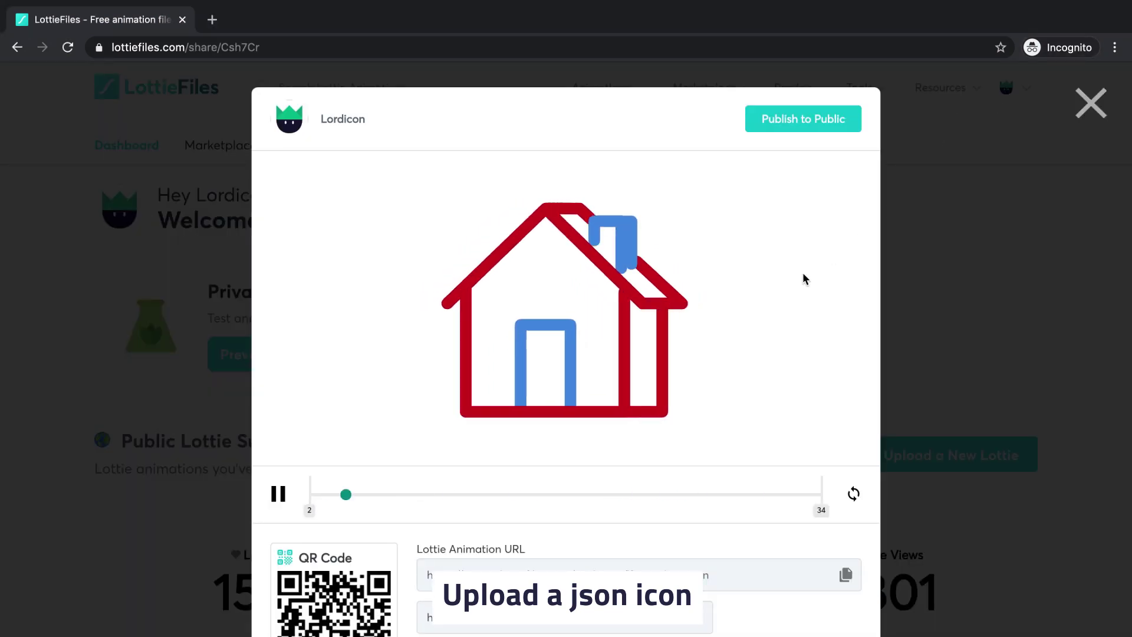
- Copy the uploaded home icon's Lottie Animation URL and close its preview
scroll(746, 338, "down", 2)
scroll(746, 335, "down", 2)
left_click(647, 421)
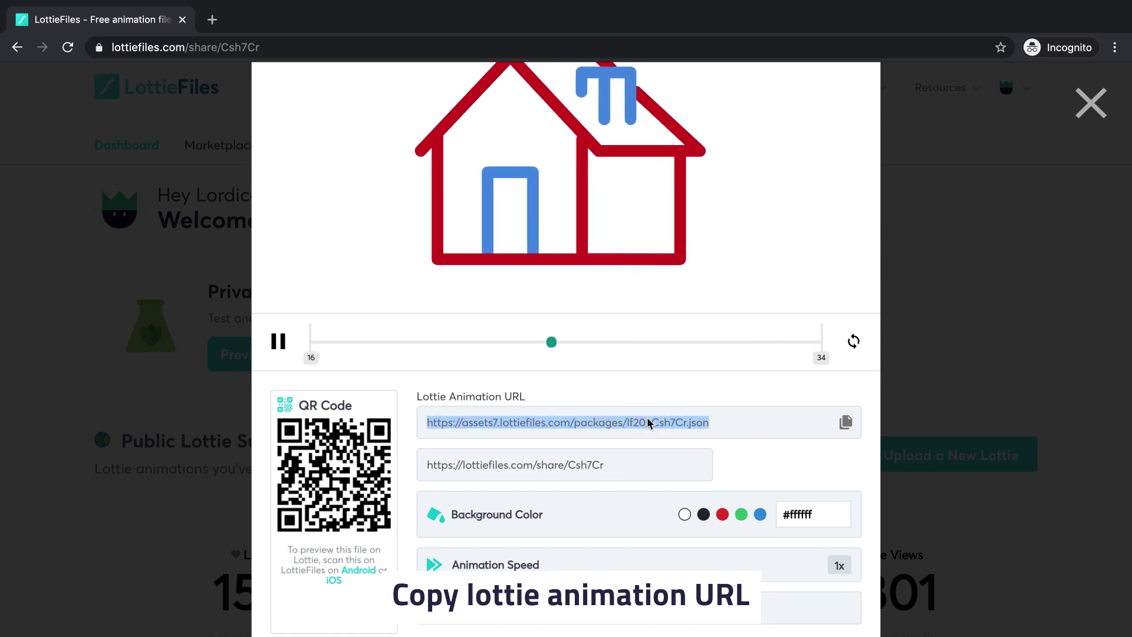
left_click(845, 422)
left_click(885, 171)
- Open the LottieFiles Web Player page and replace the sample Lottie JSON URL with the copied home icon URL
left_click(860, 88)
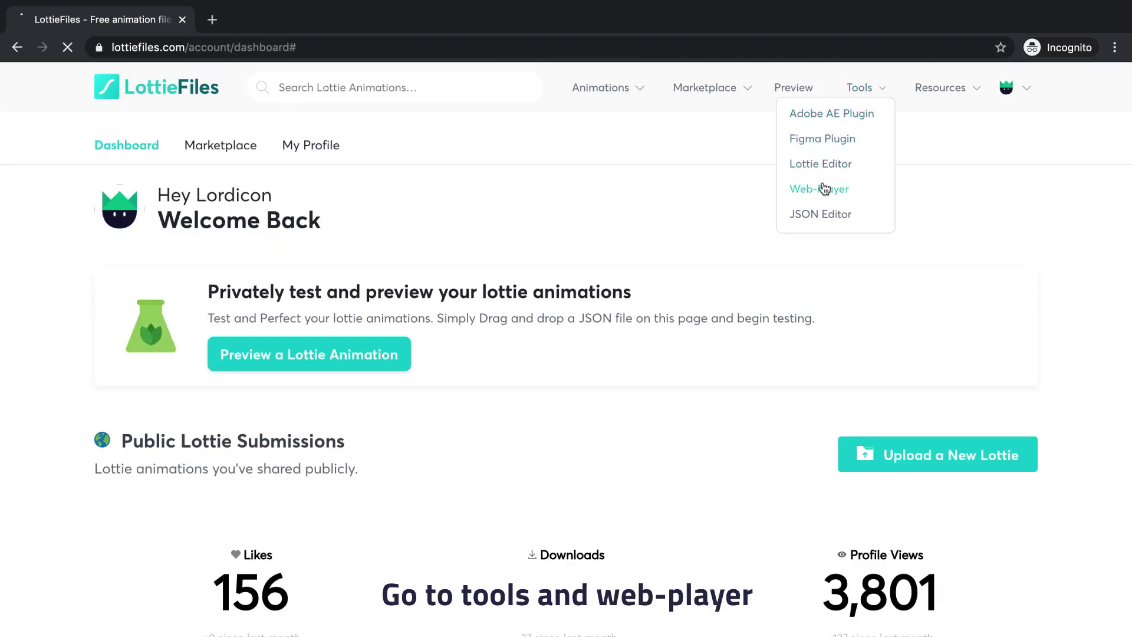
scroll(770, 381, "down", 3)
left_click(511, 432)
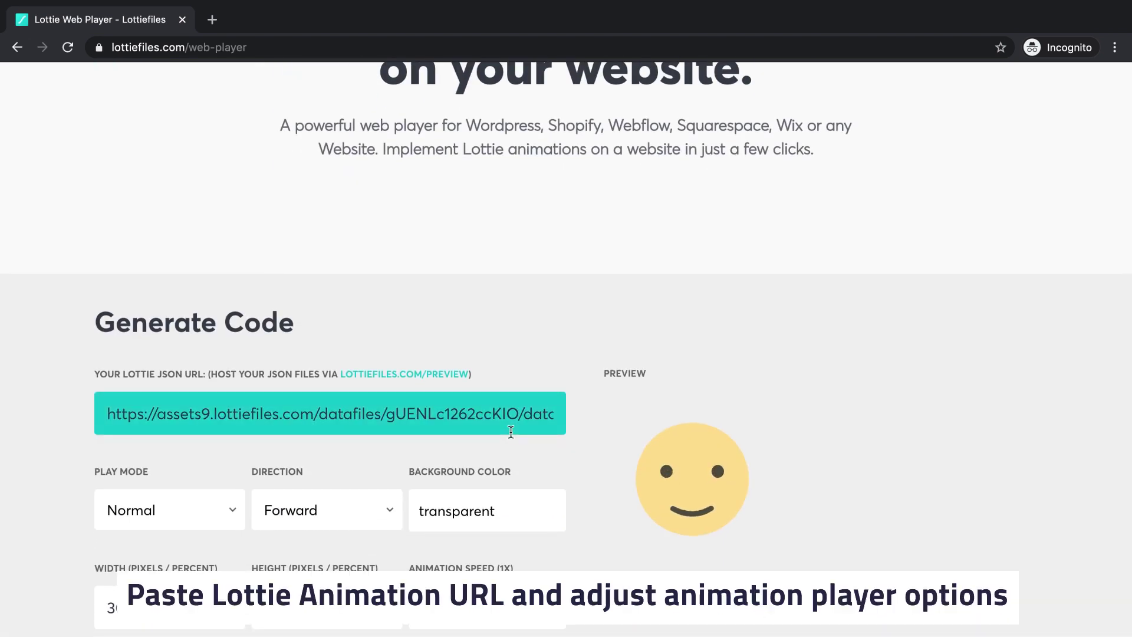
key("ctrl+a")
key("ctrl+v")
- Turn off the Controls, Autoplay and Loop options for the home icon and enable Hover
scroll(635, 359, "down", 4)
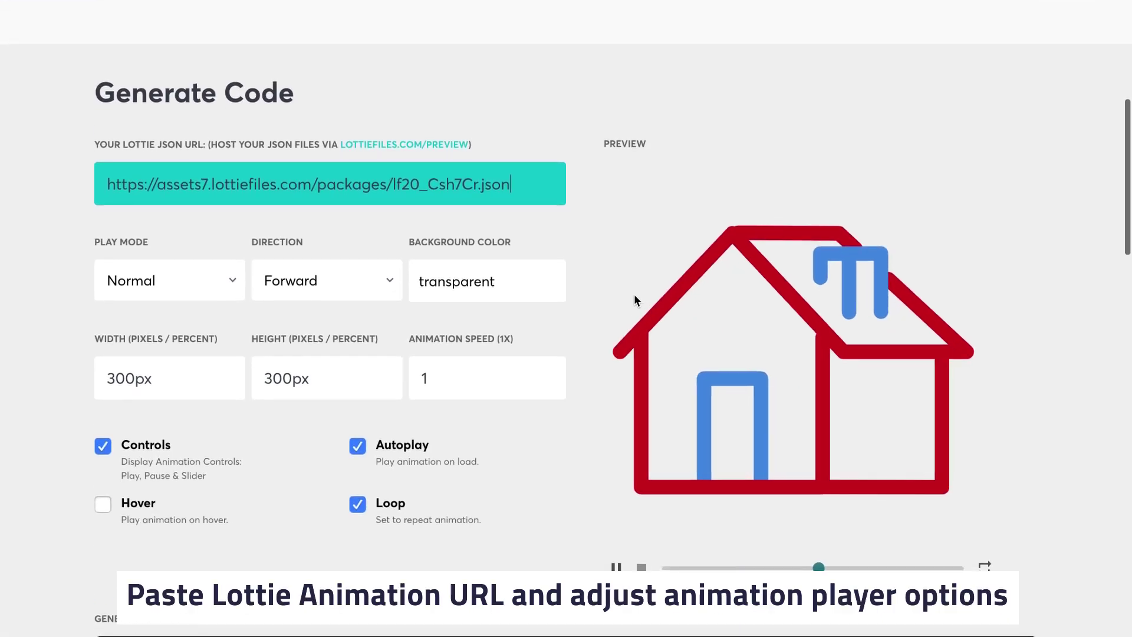
left_click(121, 446)
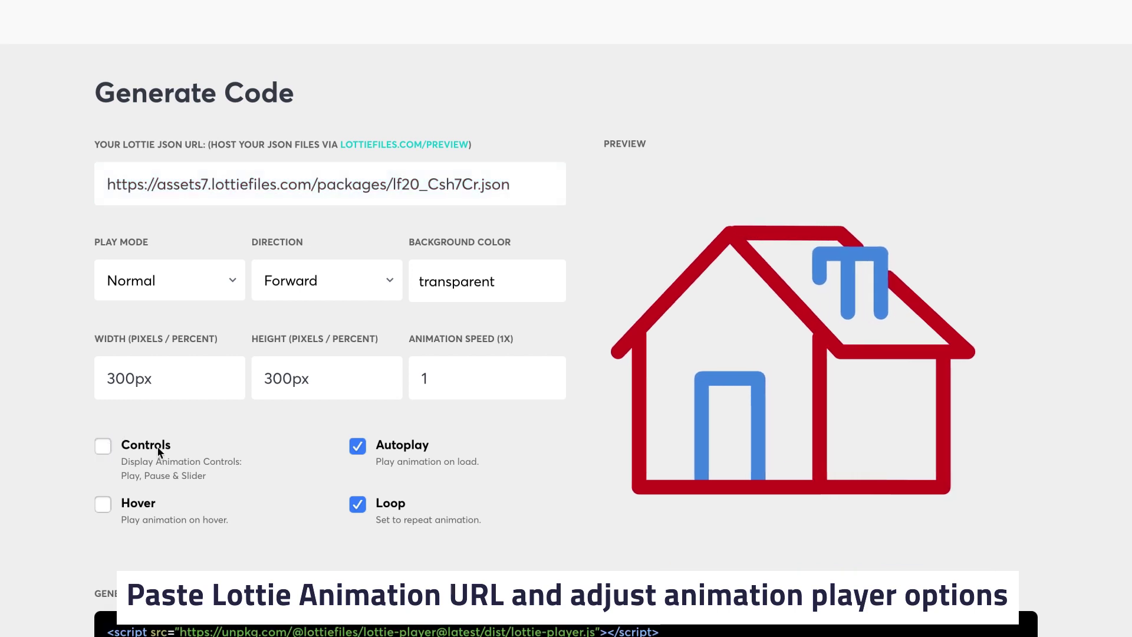
left_click(358, 446)
left_click(358, 504)
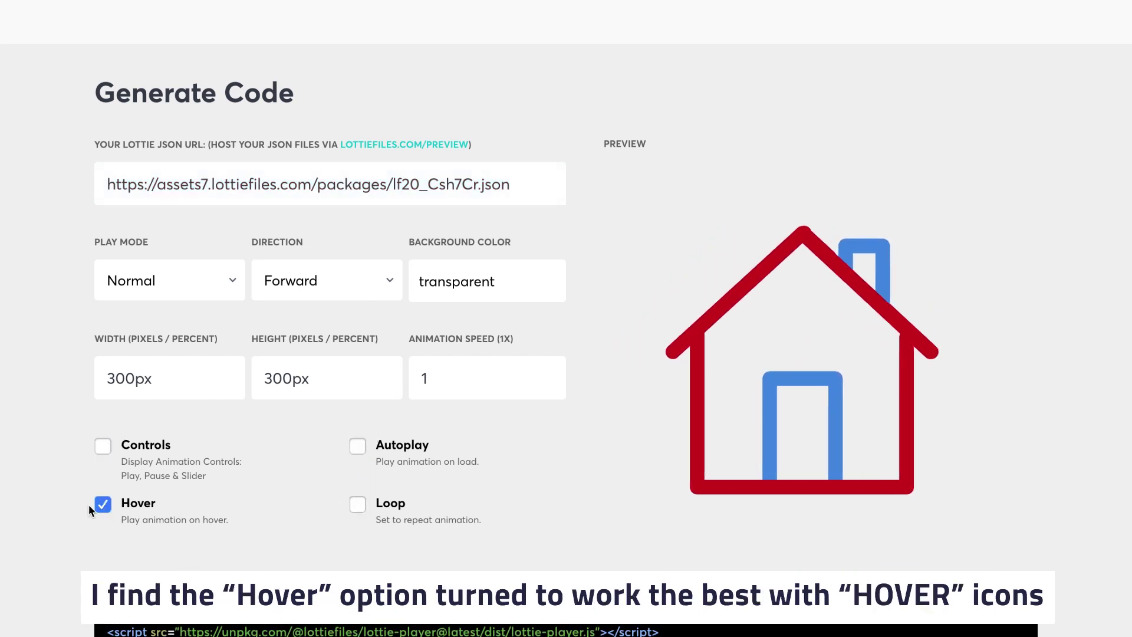
- Enable the Loop option for the auto icon loaded from lf20_5dGz24.json
scroll(89, 504, "down", 2)
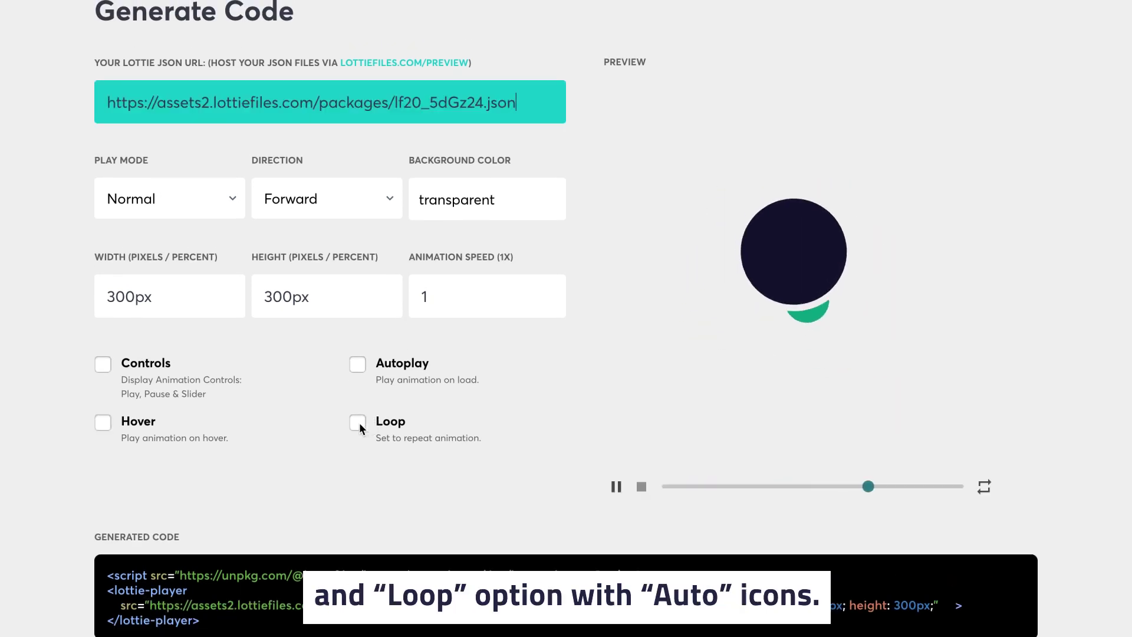
left_click(358, 423)
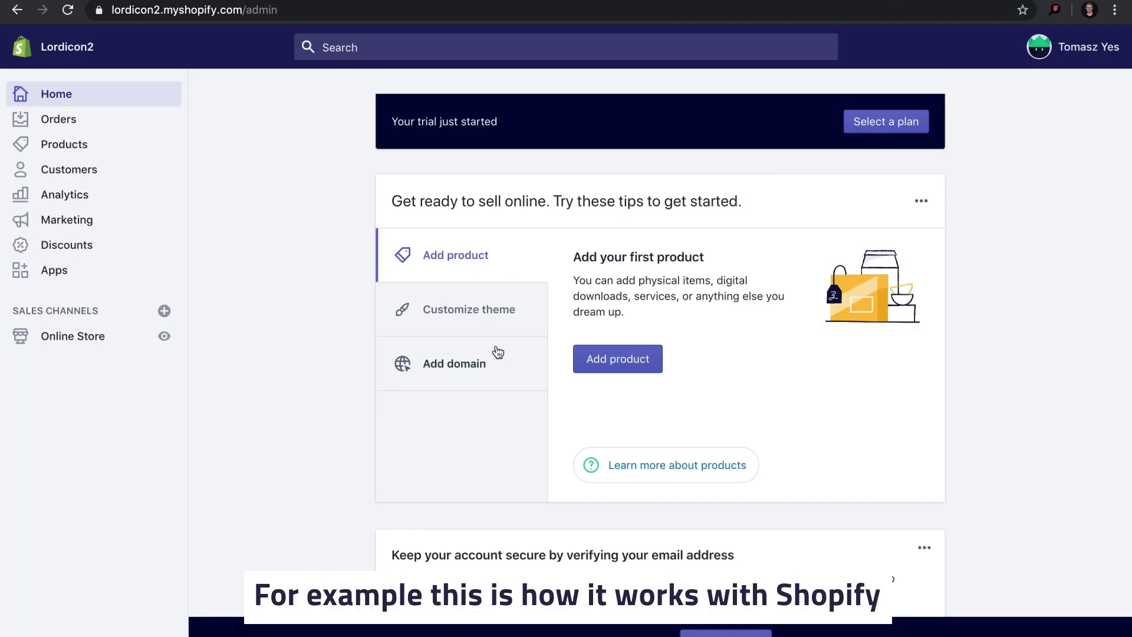
- Switch to the Shopify admin and open the Debut theme in the theme customizer
left_click(489, 318)
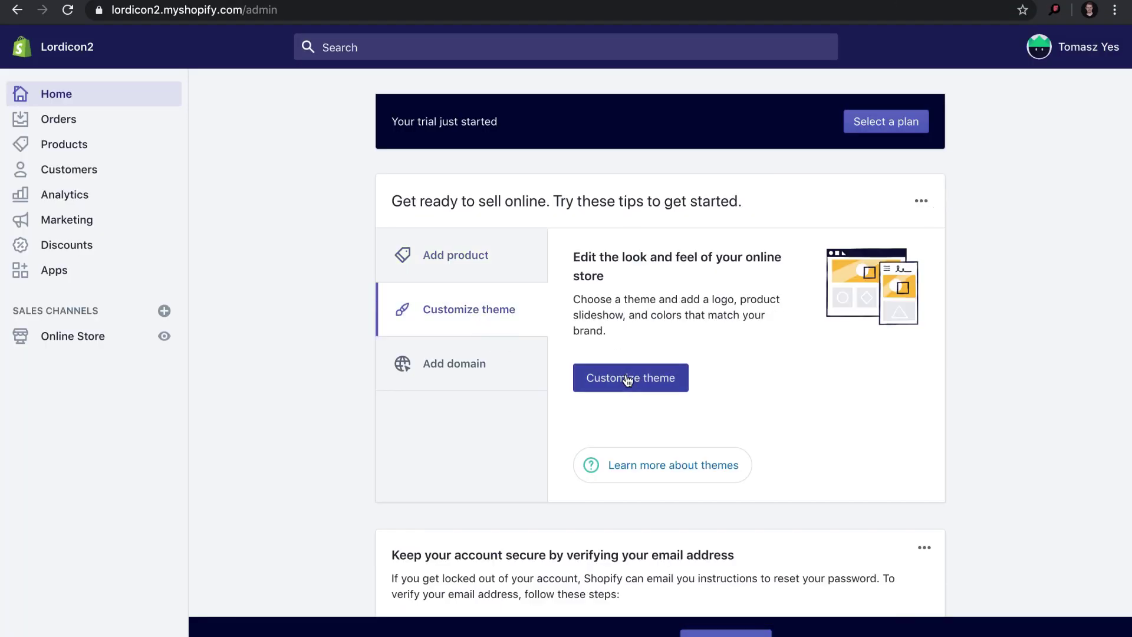
left_click(626, 379)
left_click(968, 235)
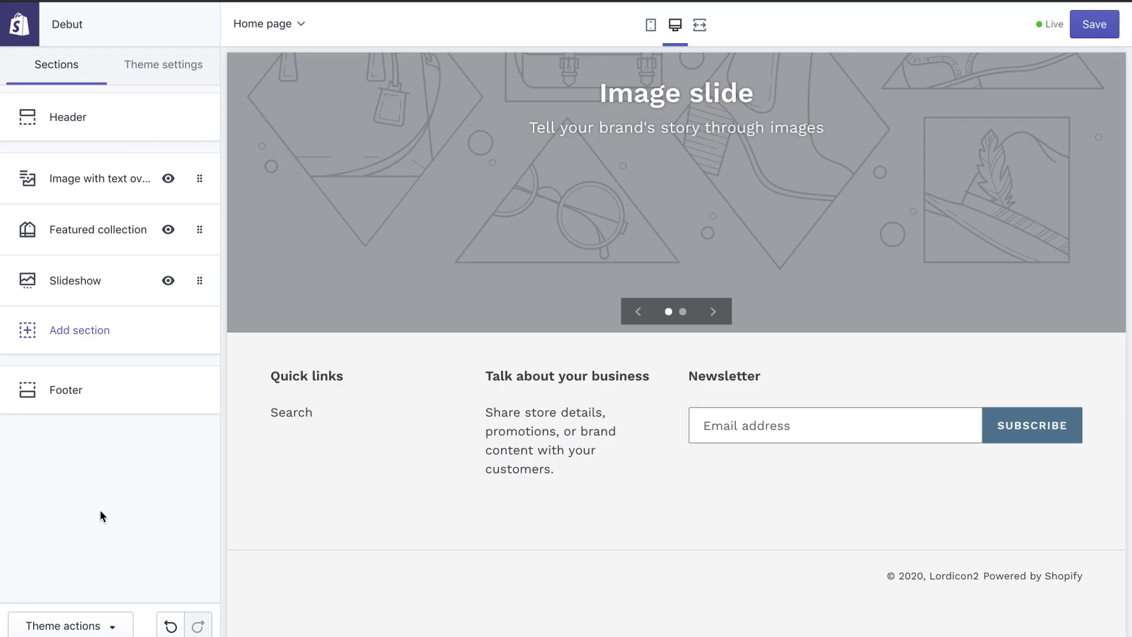
- Add a Custom content section to the store's home page
left_click(101, 333)
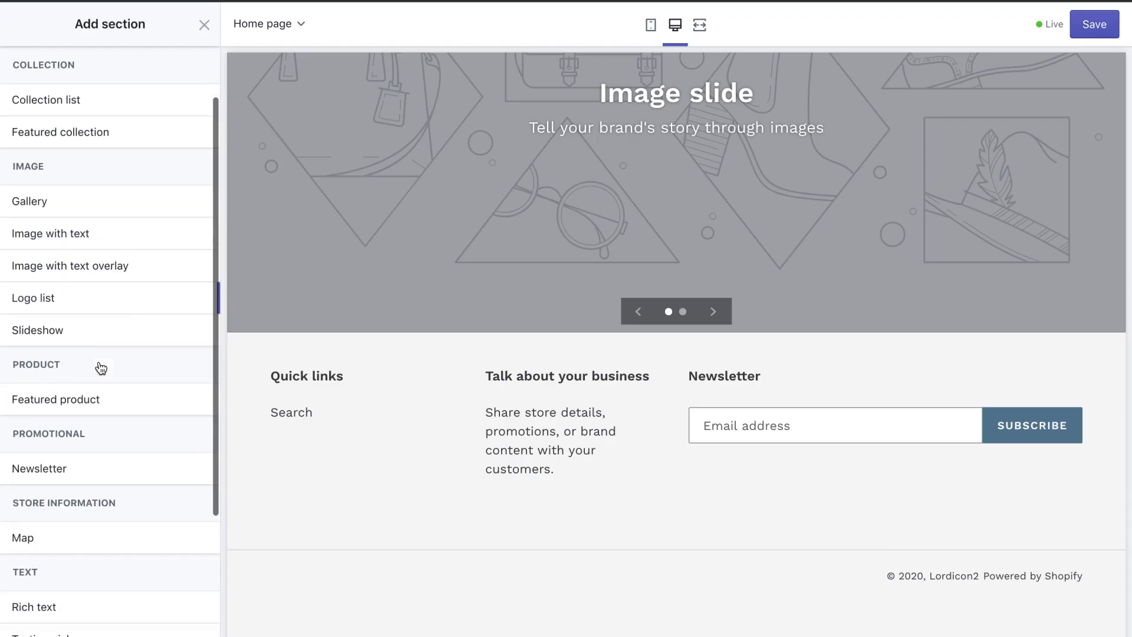
scroll(100, 367, "down", 4)
mouse_move(79, 631)
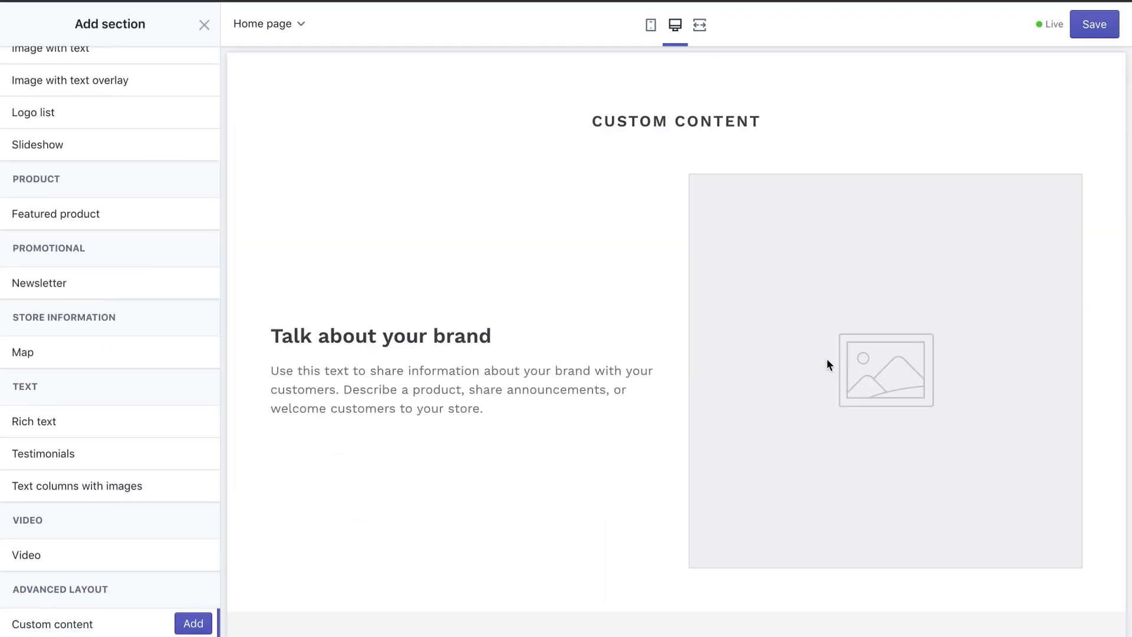
left_click(193, 623)
- Add a Custom HTML block to the Custom content section and paste the generated Lottie player code into it
left_click(88, 321)
left_click(65, 553)
key("ctrl+v")
- Remove the Image block from the Custom content section and save the theme
scroll(118, 354, "down", 2)
left_click(157, 197)
scroll(99, 526, "down", 1)
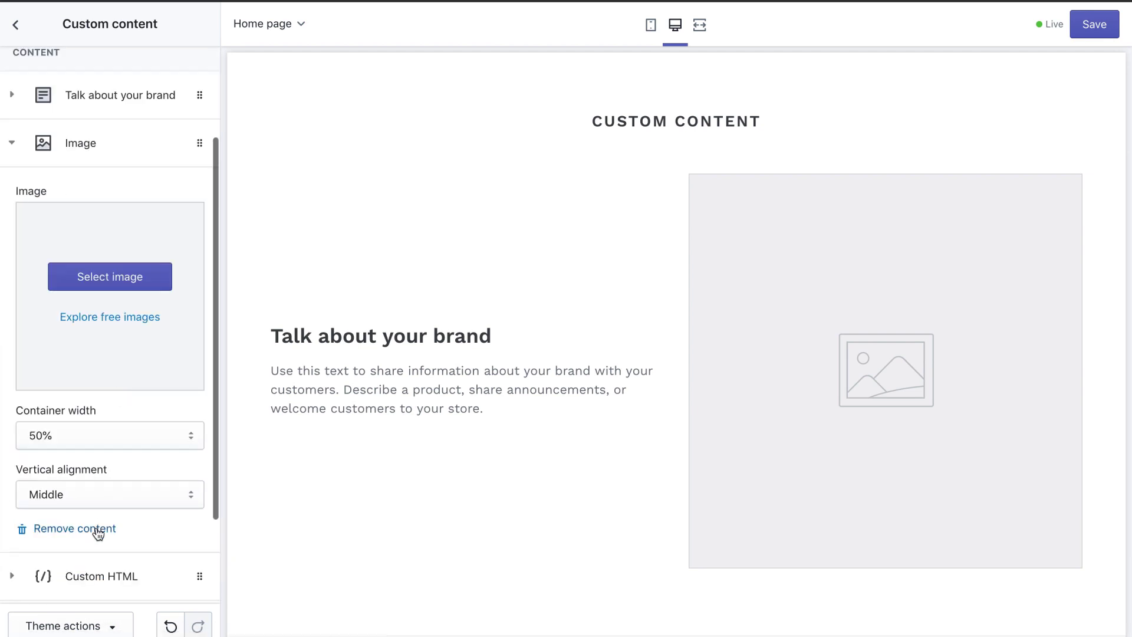
left_click(99, 527)
left_click(1094, 24)
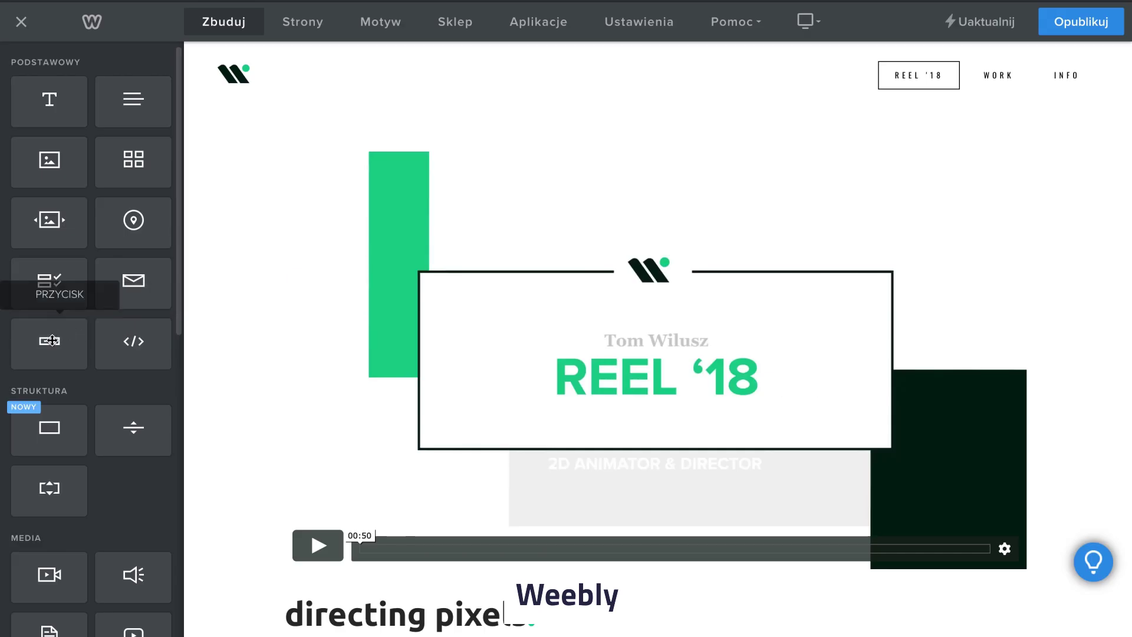
- In the Weebly editor, add an embed code element below the tagline and paste the Lottie player code into it
left_click_drag(133, 350, 639, 395)
left_click(579, 377)
key("ctrl+v")
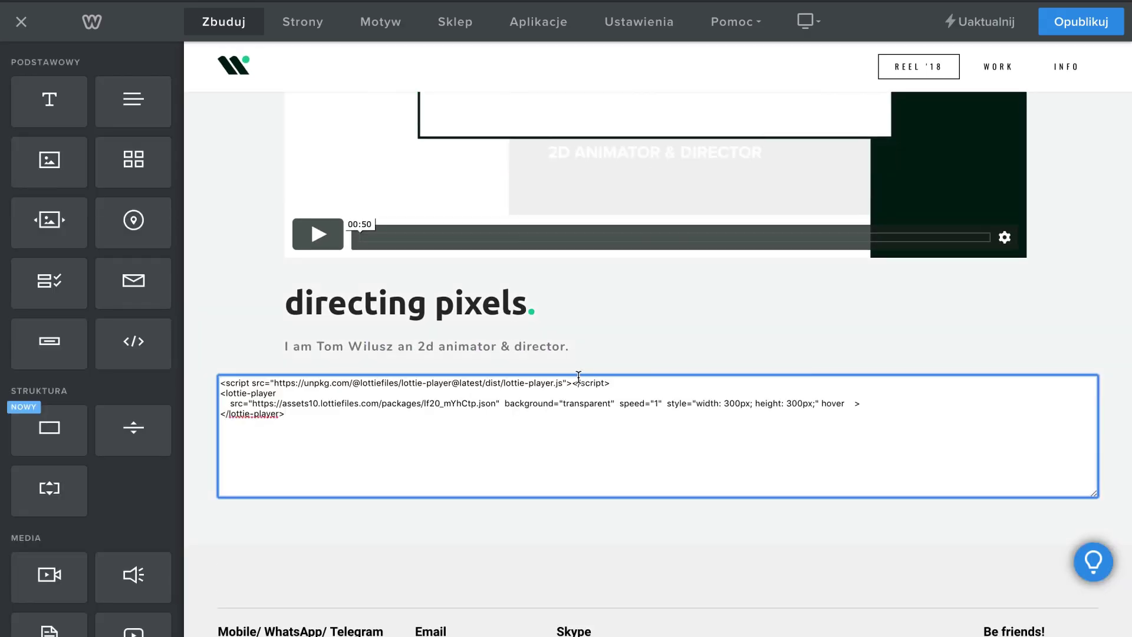
- Finish editing the embedded code and publish the Weebly site
left_click(971, 523)
scroll(697, 344, "down", 2)
left_click(1076, 24)
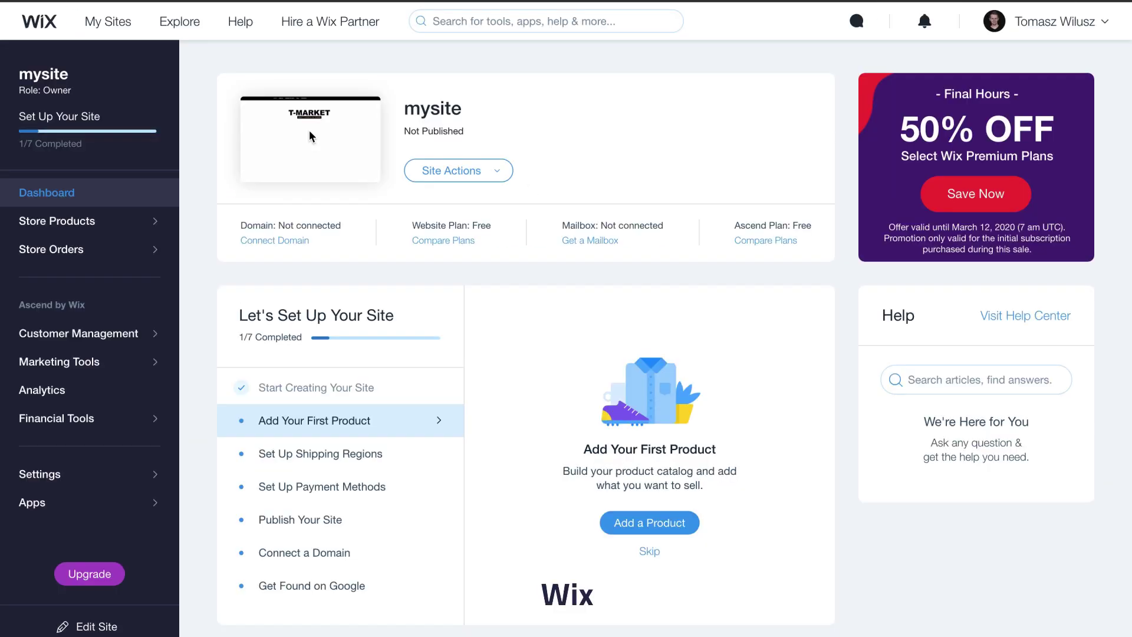
- Switch to Wix, open mysite in the editor and place an HTML embed element below the shop's product grid
left_click(426, 173)
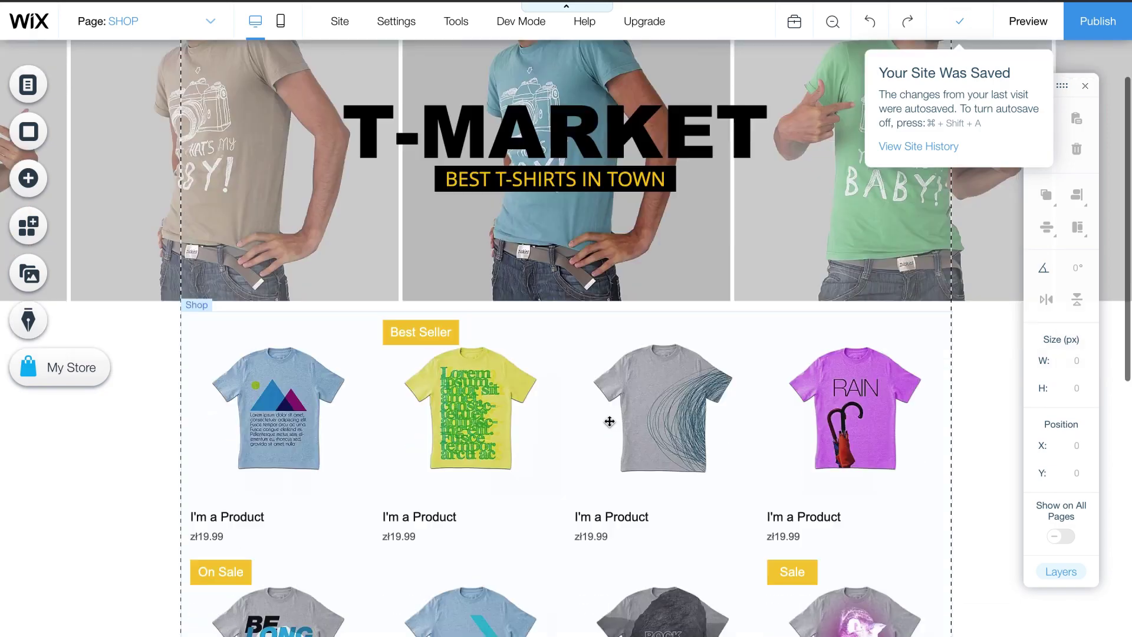
scroll(610, 423, "down", 8)
left_click(28, 178)
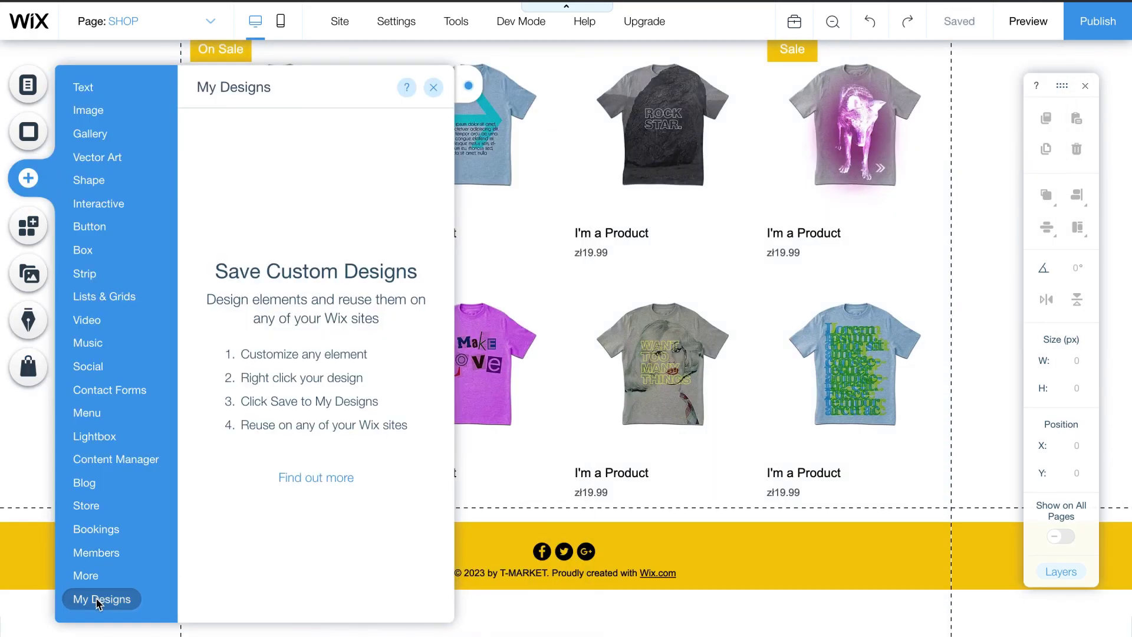
mouse_move(91, 576)
left_click(219, 181)
left_click(237, 113)
left_click_drag(359, 187, 504, 489)
- Enter the Lottie player code in the element's HTML settings and apply it
left_click(523, 332)
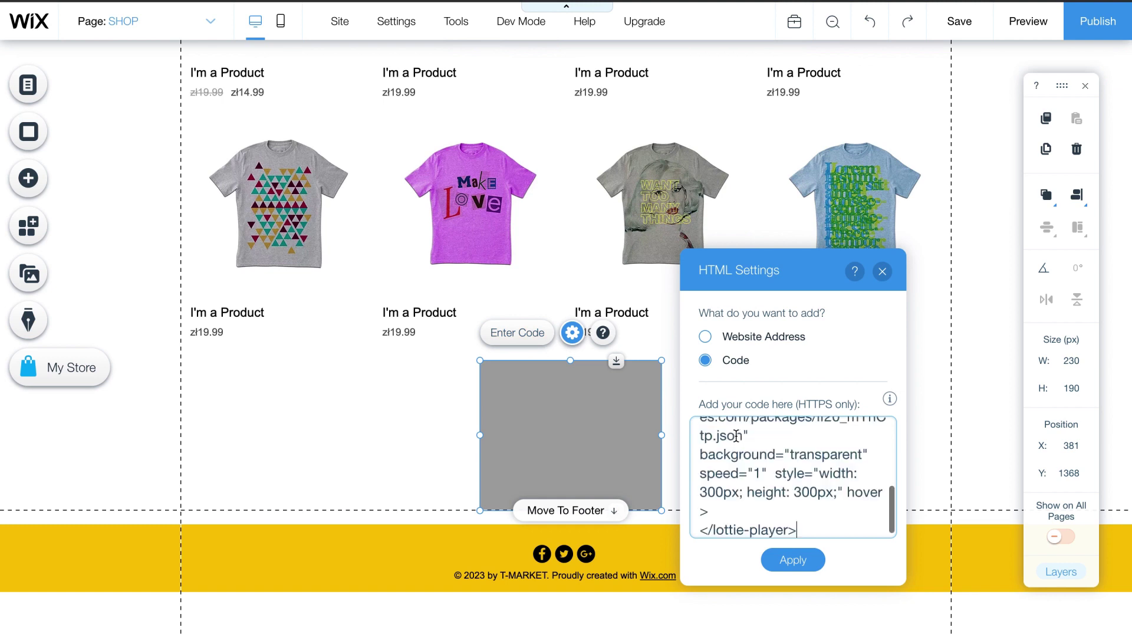
left_click(793, 559)
- Enlarge the HTML embed element, close its settings and preview the Wix site
left_click_drag(662, 509, 723, 573)
left_click(882, 271)
scroll(566, 354, "down", 1)
left_click(1028, 21)
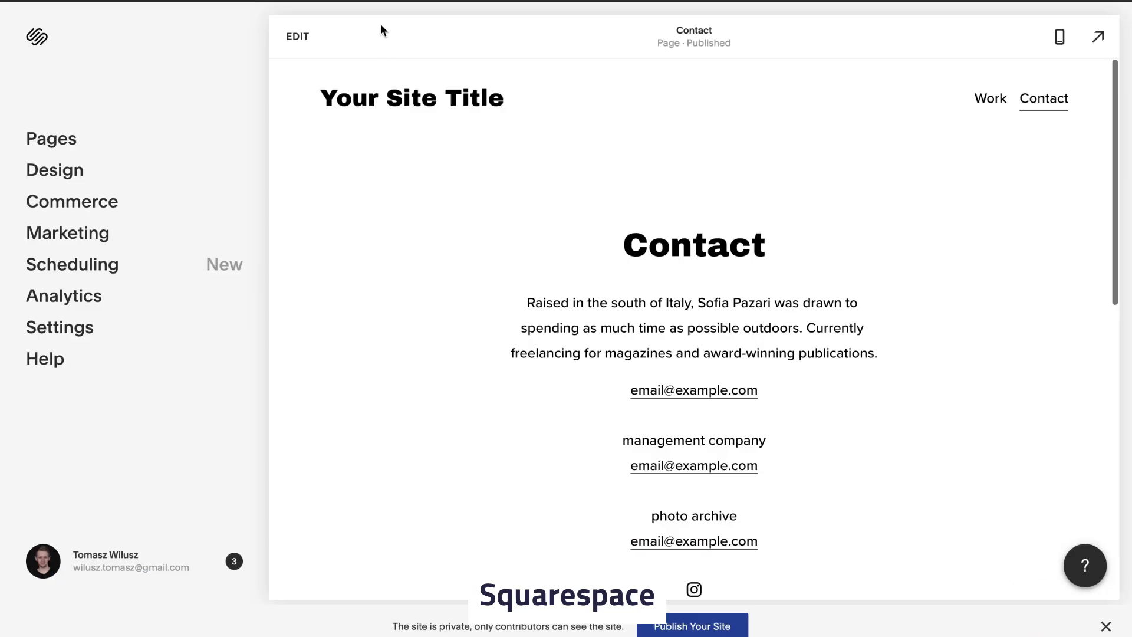
- Switch to Squarespace, edit the Contact page and add a Code block above the Contact heading
left_click(298, 36)
left_click(304, 218)
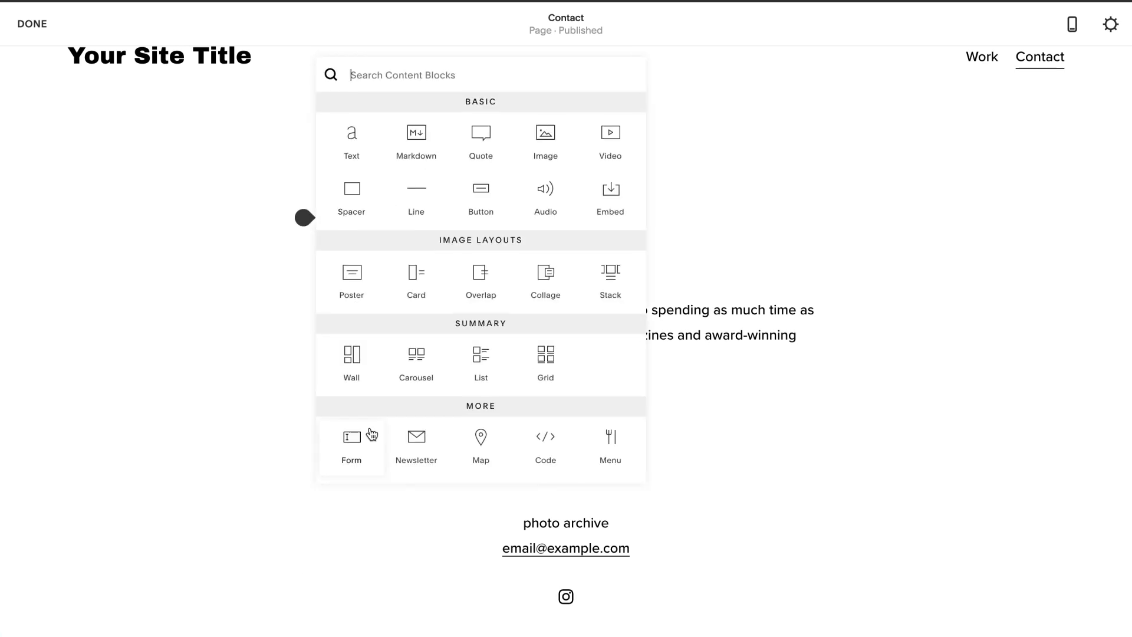
scroll(481, 283, "down", 3)
left_click(545, 304)
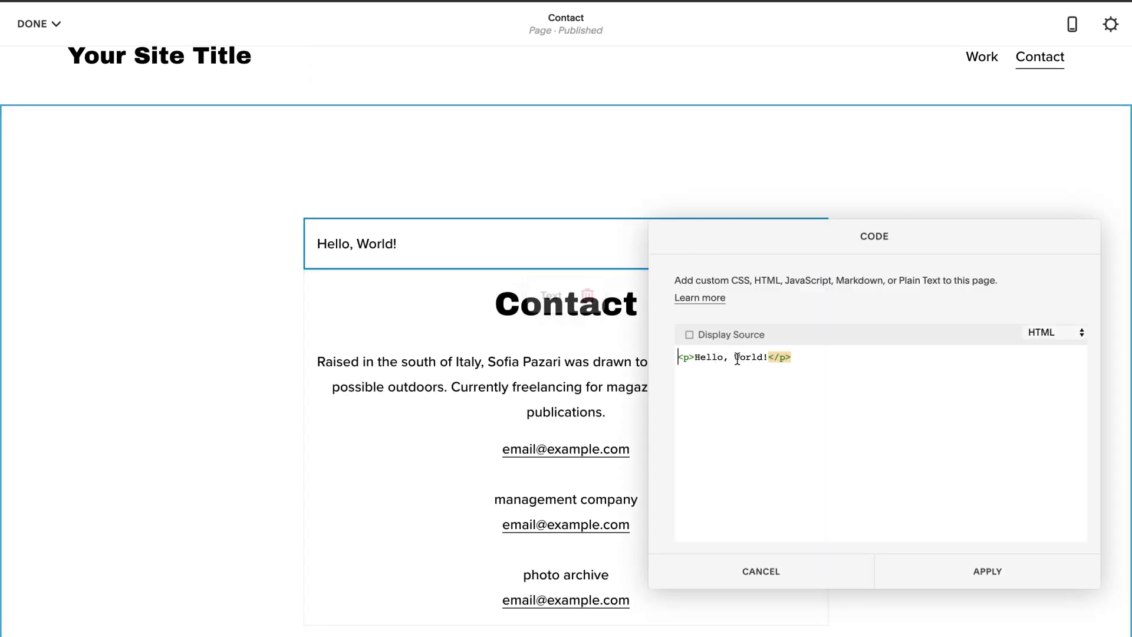
- Replace the Code block's sample HTML with the Lottie player code, apply it and save the page
left_click(985, 571)
left_click(40, 30)
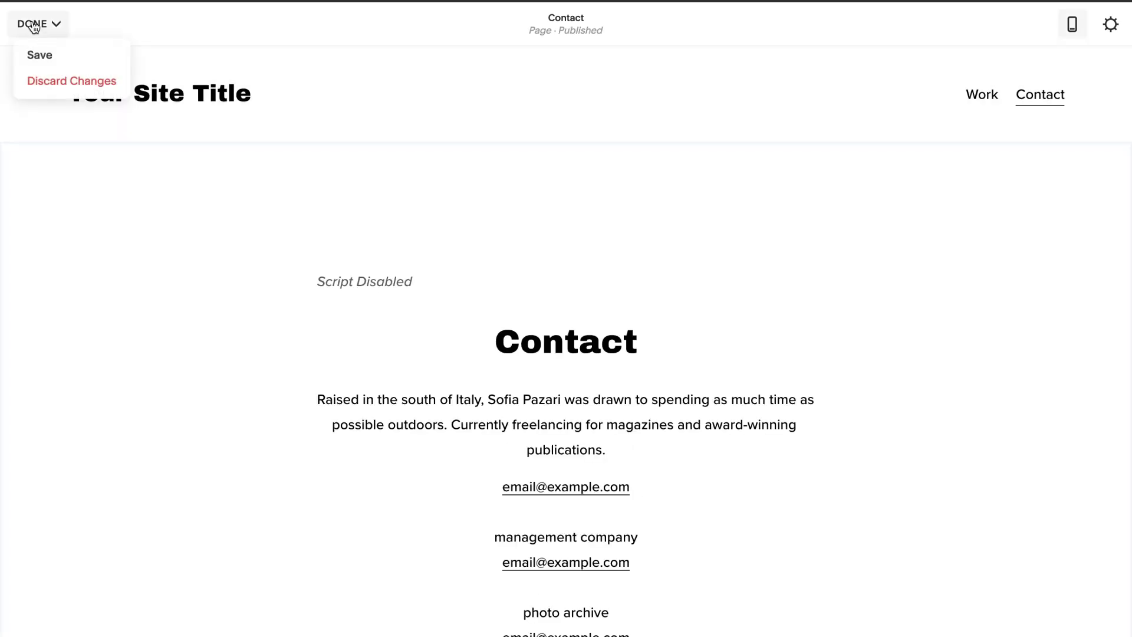
left_click(50, 67)
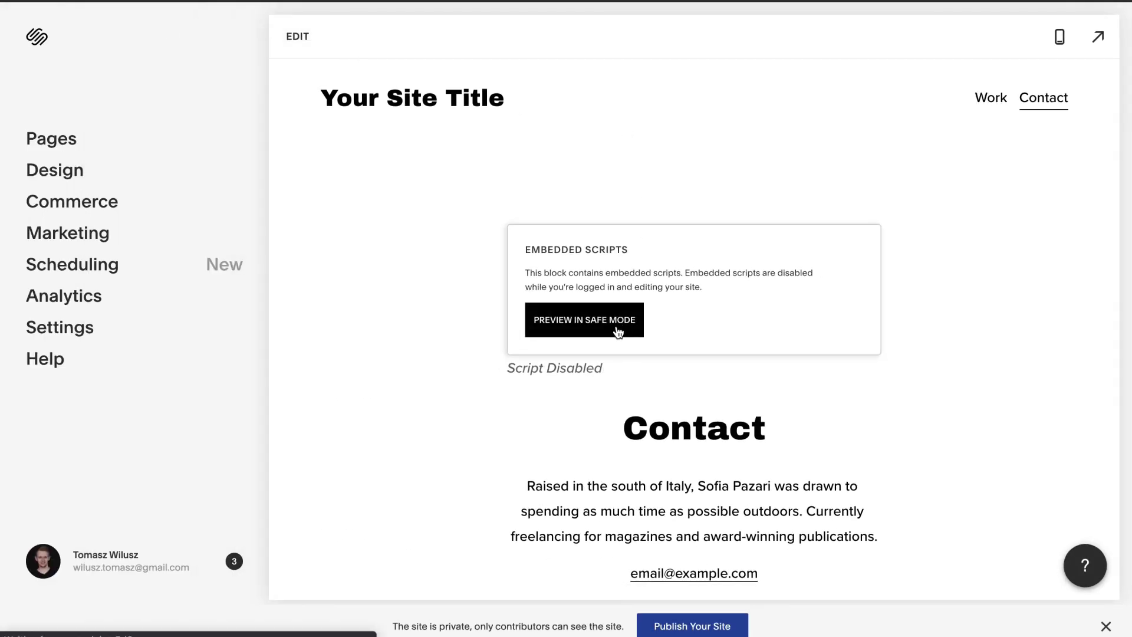
- Preview the embedded script on the Contact page in safe mode
left_click(619, 327)
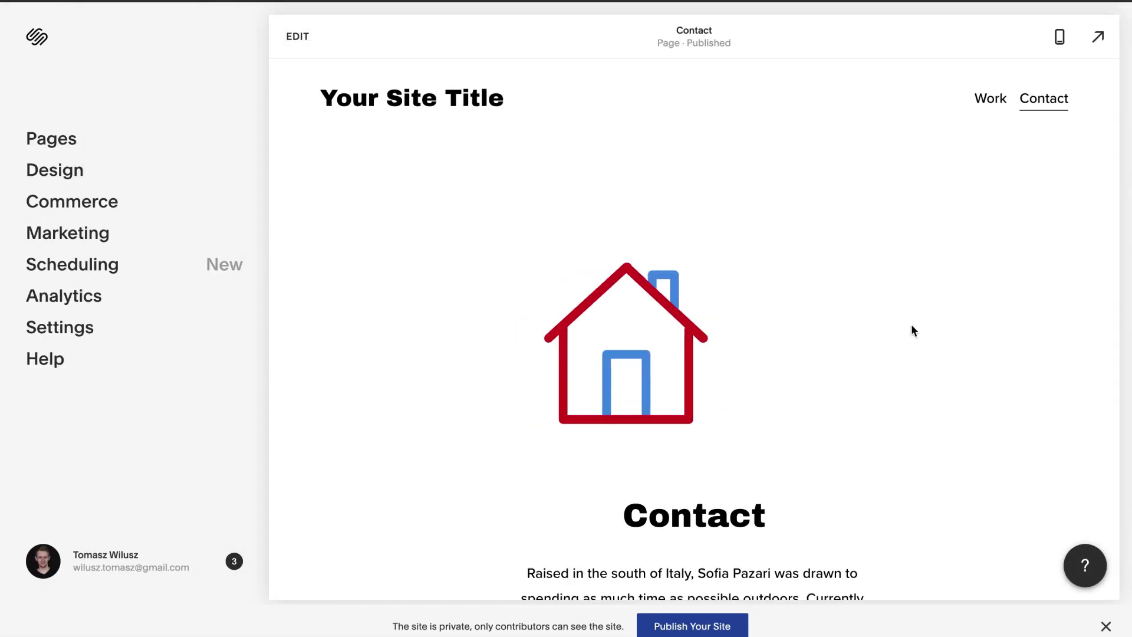
scroll(910, 324, "down", 4)
scroll(910, 324, "up", 2)
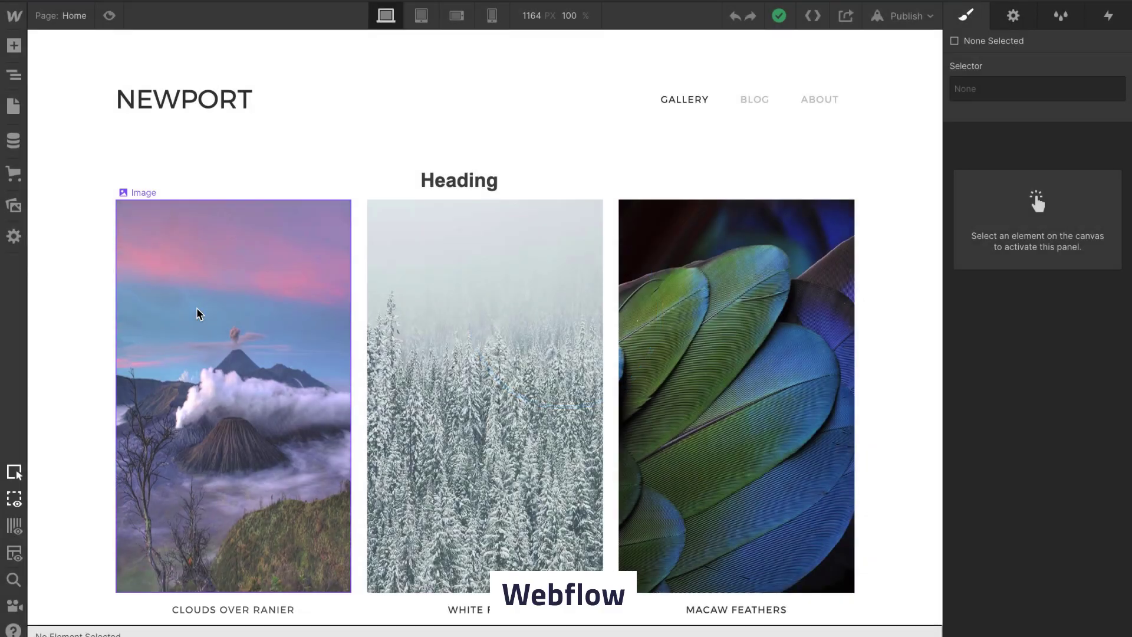
- In Webflow, add an HTML Embed element below the photo gallery and save the Lottie player code in it
key("a")
scroll(130, 383, "down", 5)
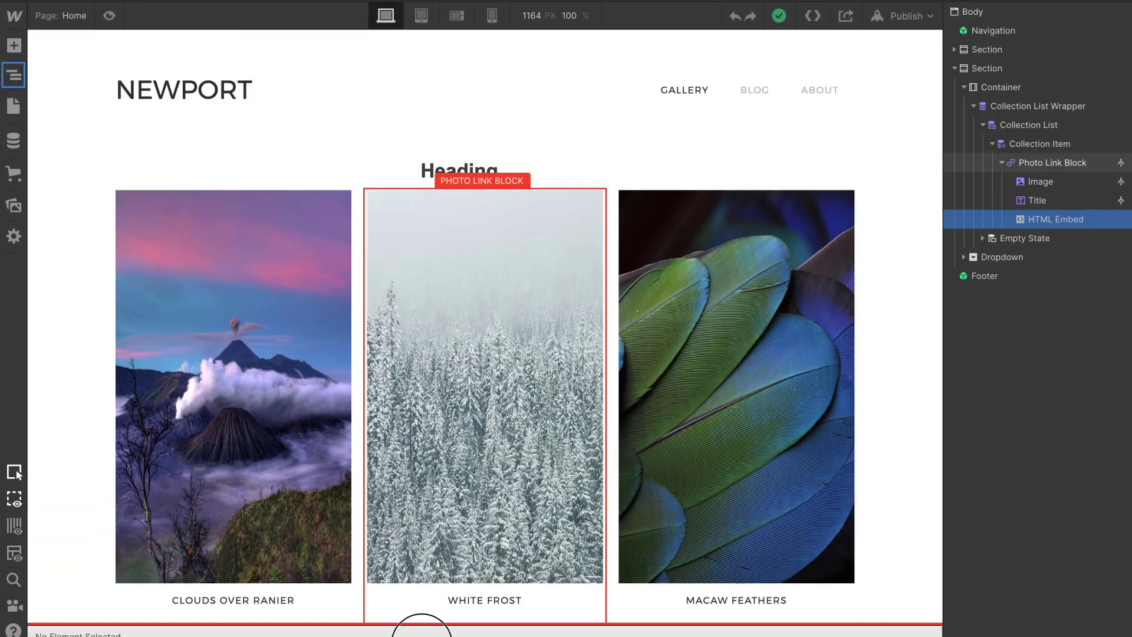
left_click_drag(421, 625, 390, 419)
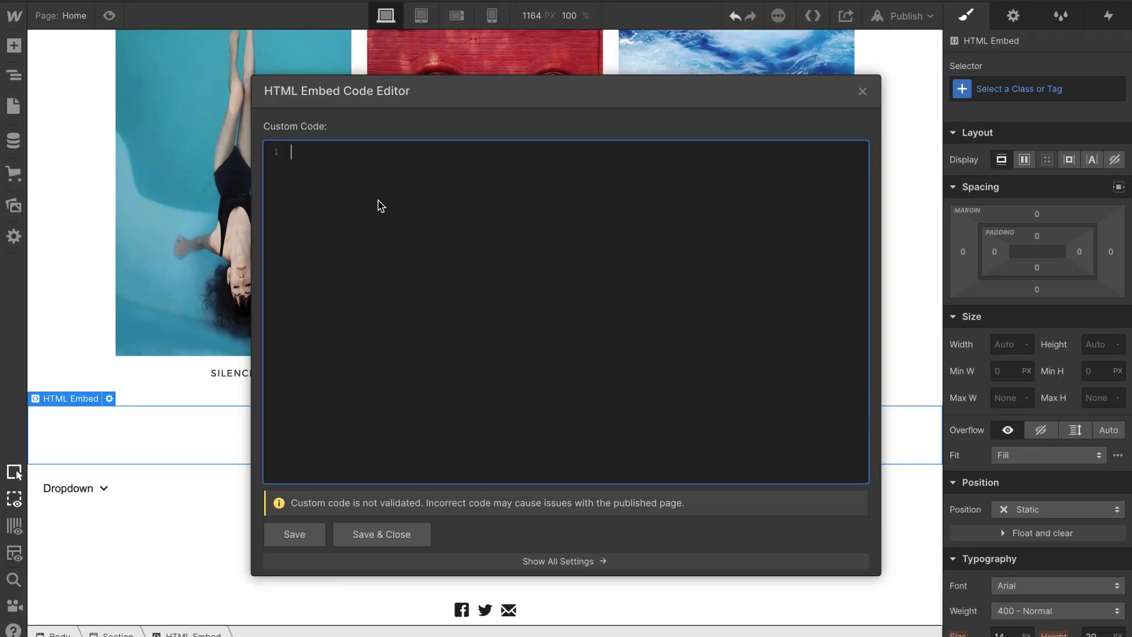
left_click(360, 534)
- Publish the Webflow site to the selected domain and view the published page
left_click(902, 16)
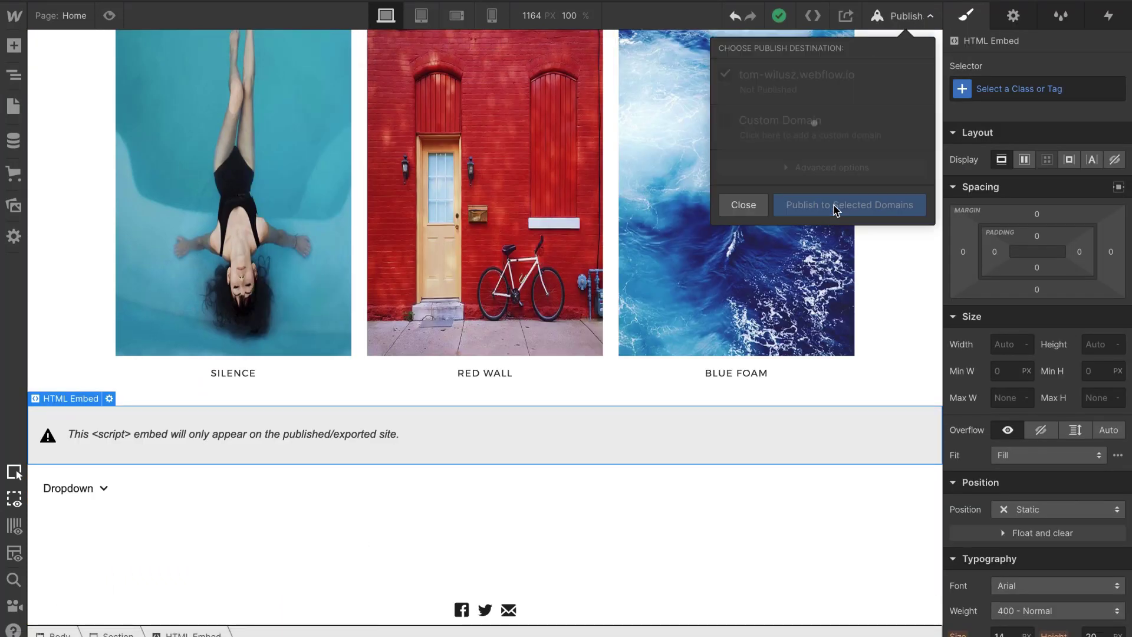
left_click(866, 75)
scroll(651, 371, "down", 10)
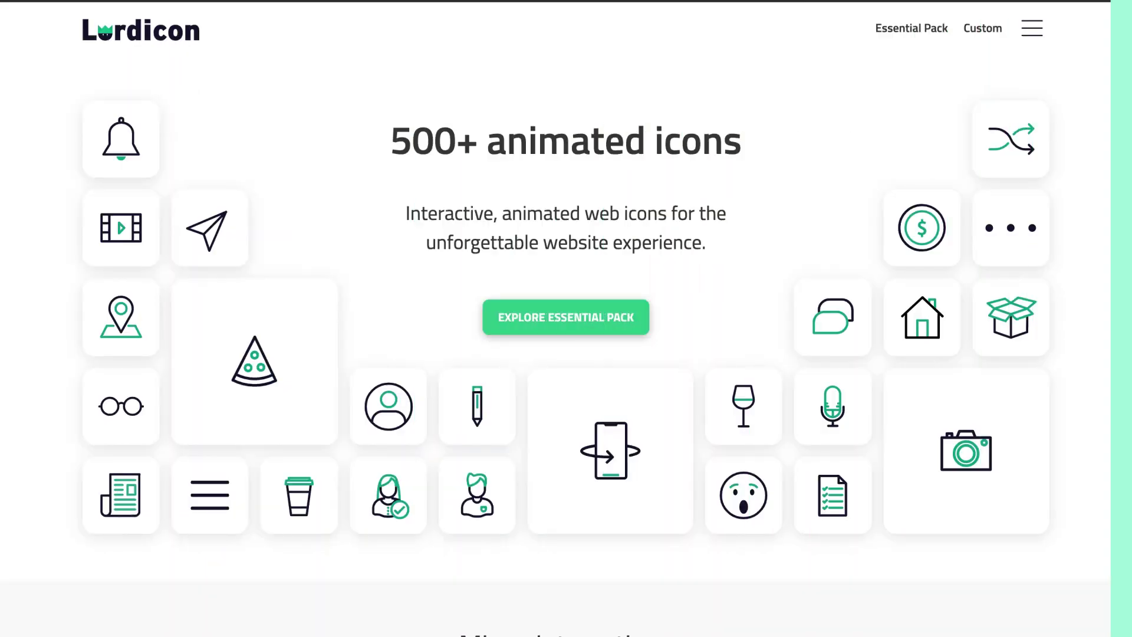
- Open the lord-icon-element GitHub repository from Lordicon's manual integration section and look through its files
scroll(547, 101, "down", 15)
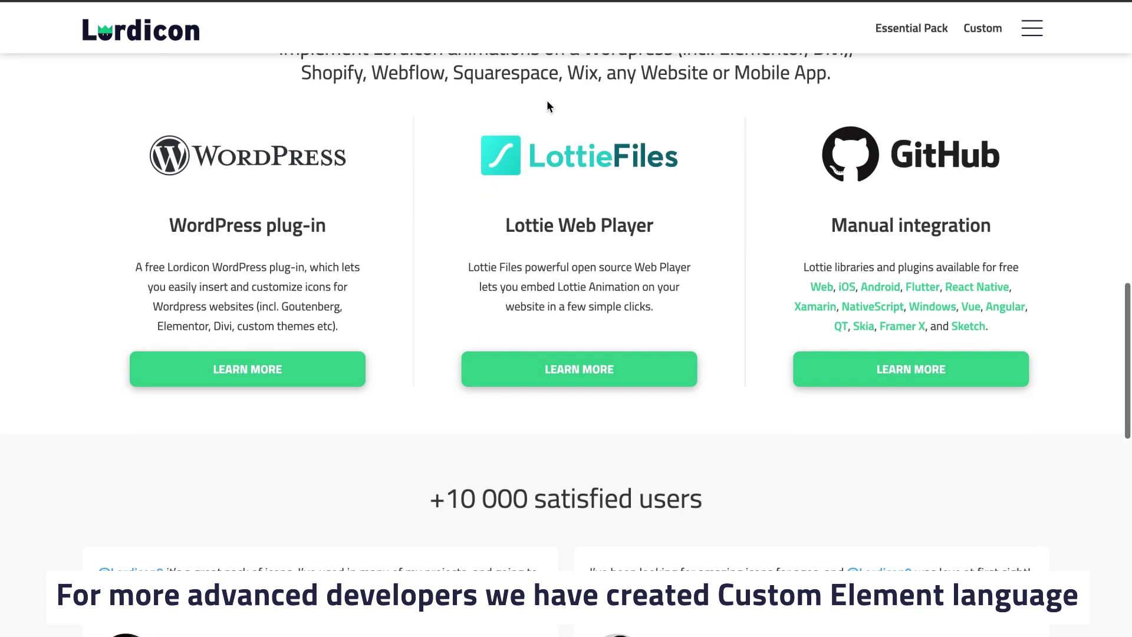
left_click(967, 341)
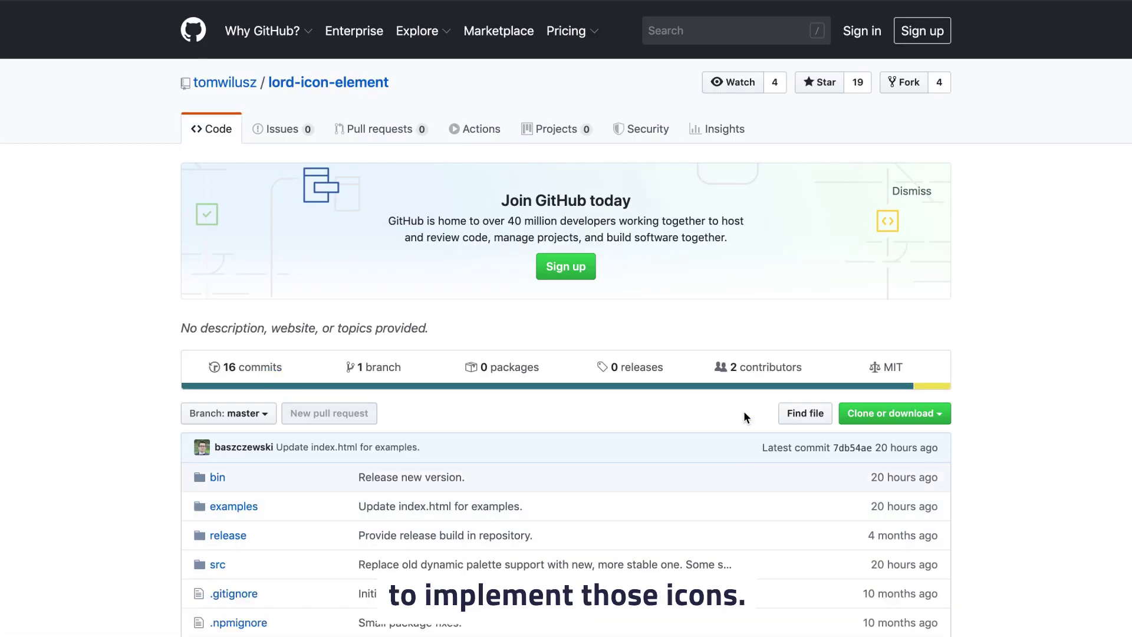
scroll(744, 412, "down", 3)
scroll(259, 334, "down", 2)
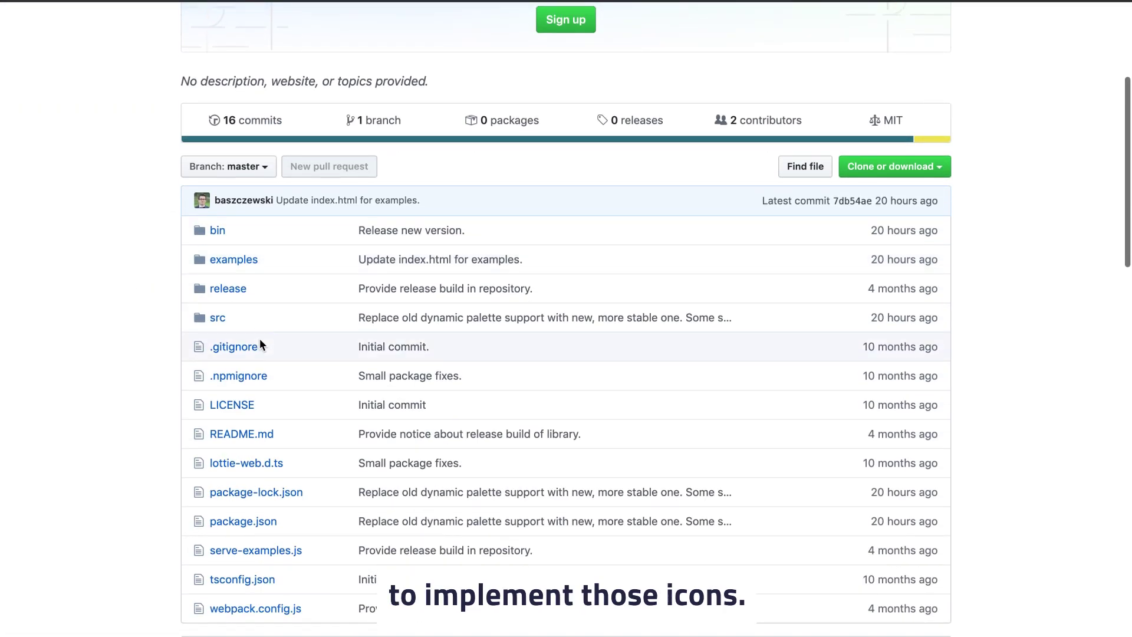
- Open the repository's README.md, read the installation and usage documentation, and open the linked examples
left_click(253, 437)
scroll(534, 375, "down", 10)
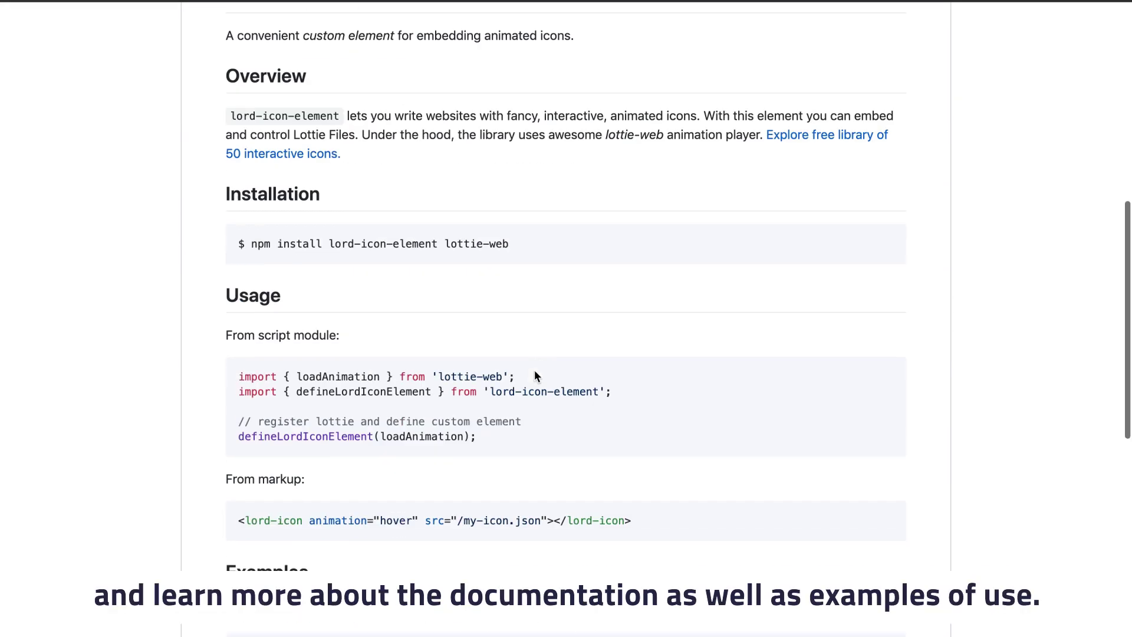
scroll(534, 372, "down", 1)
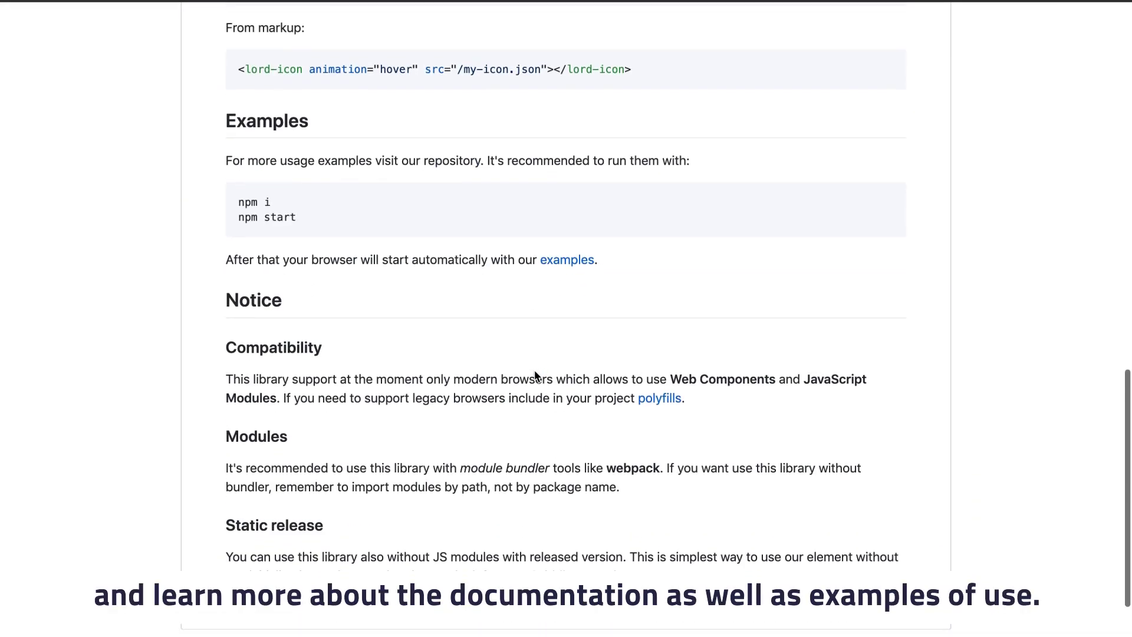
left_click(571, 259)
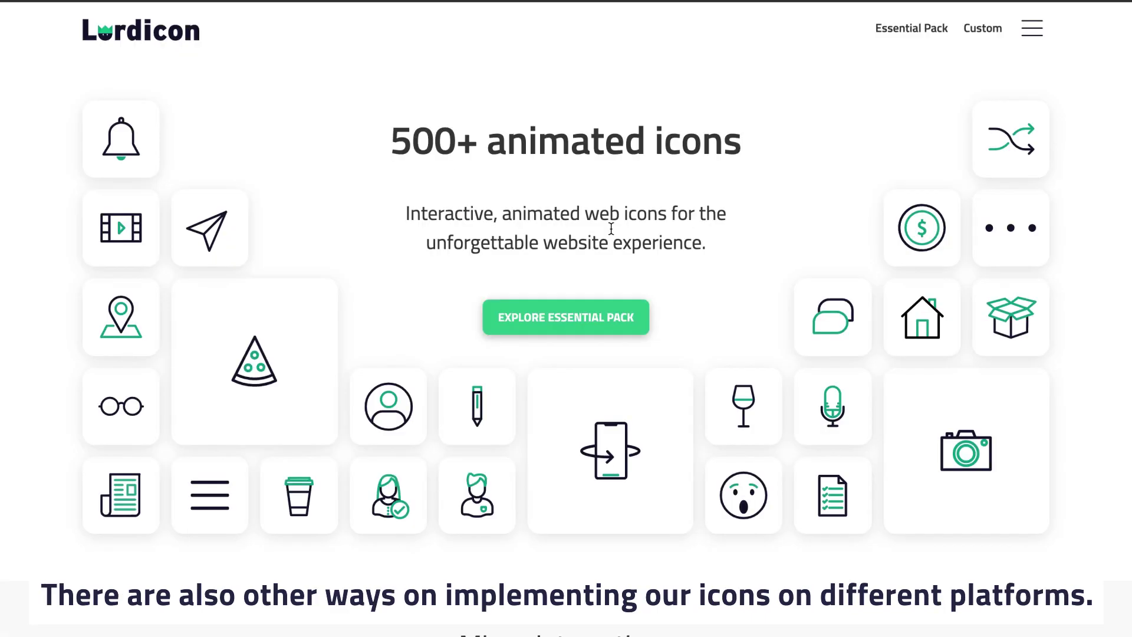
- Return to the Lordicon home page and view the "Embed animated icons anywhere" integration section
scroll(648, 348, "down", 15)
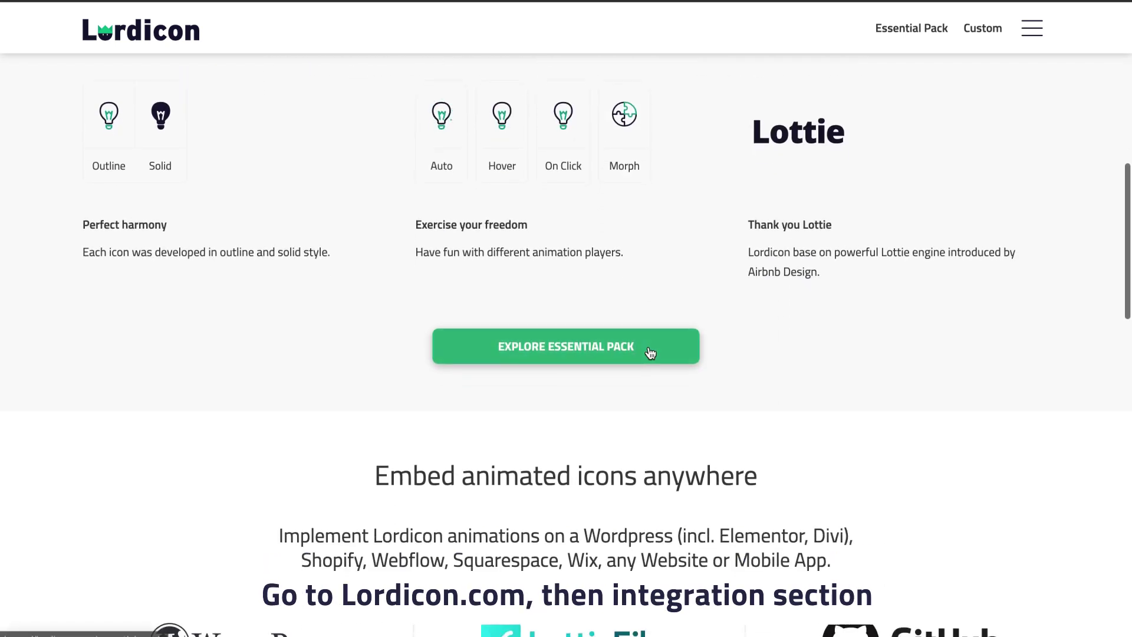
scroll(648, 347, "down", 1)
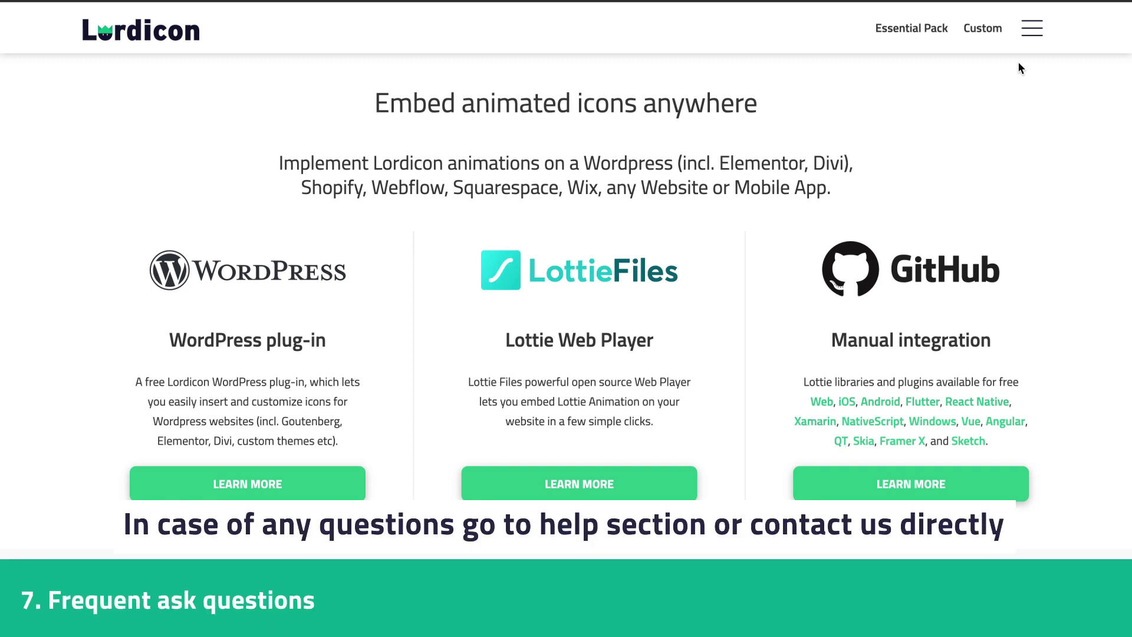
- Open Lordicon's help page with the frequently asked questions, and open the contact form page
left_click(1032, 32)
left_click(433, 490)
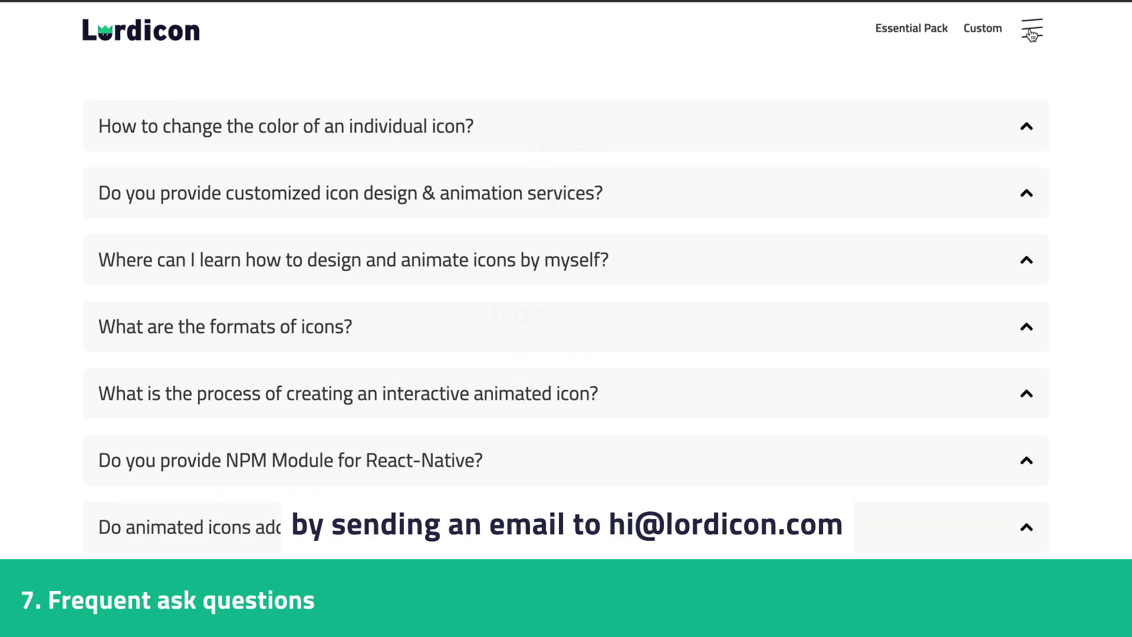
left_click(1031, 30)
left_click(825, 488)
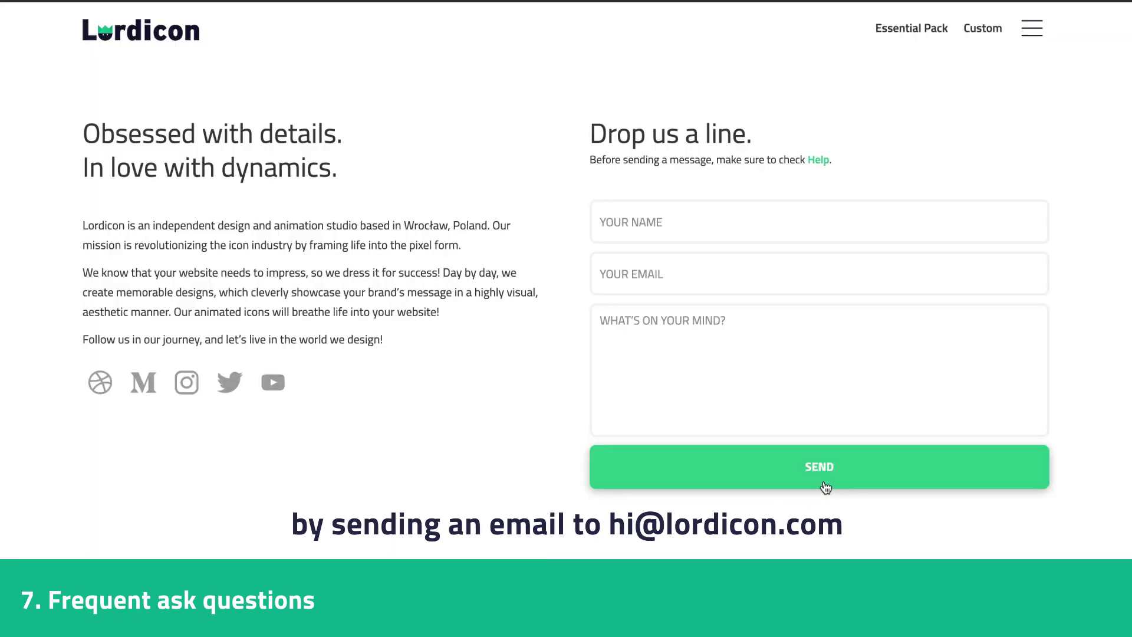